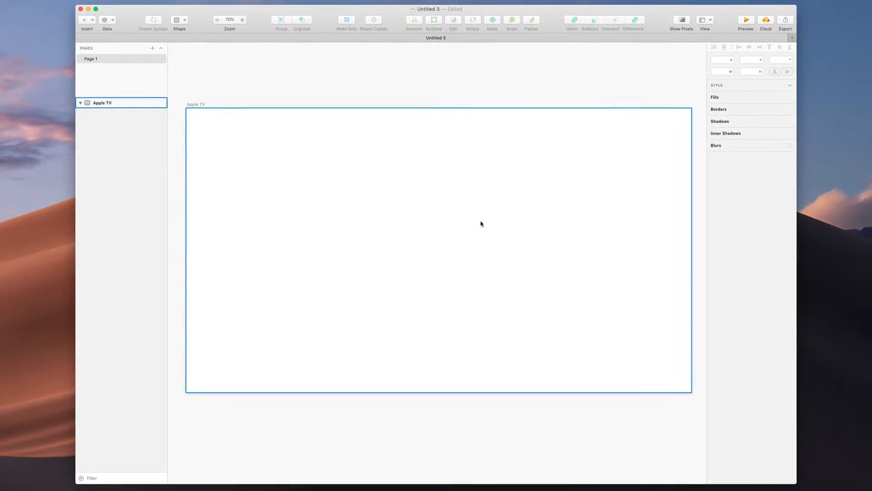
Draw a circle about 616 px in diameter and centre it on the Apple TV artboard.
{"action": "key", "text": "o"}
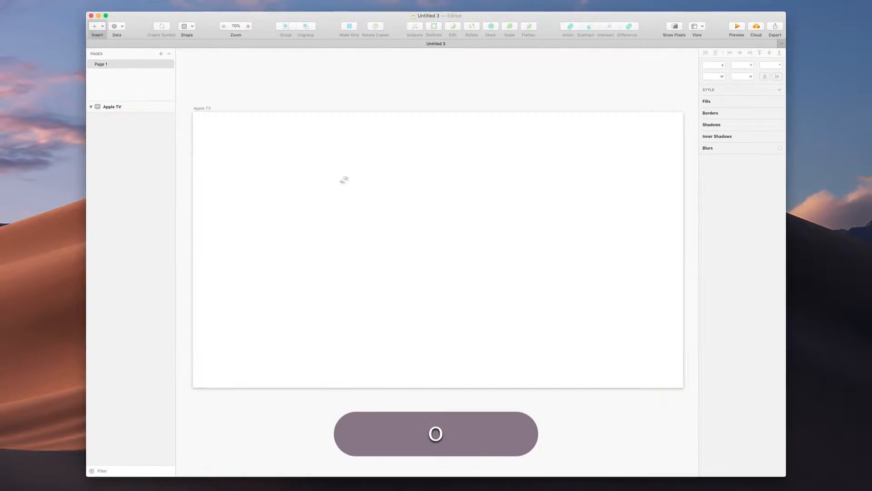
{"action": "left_click_drag", "start_coordinate": [349, 164], "coordinate": [505, 310]}
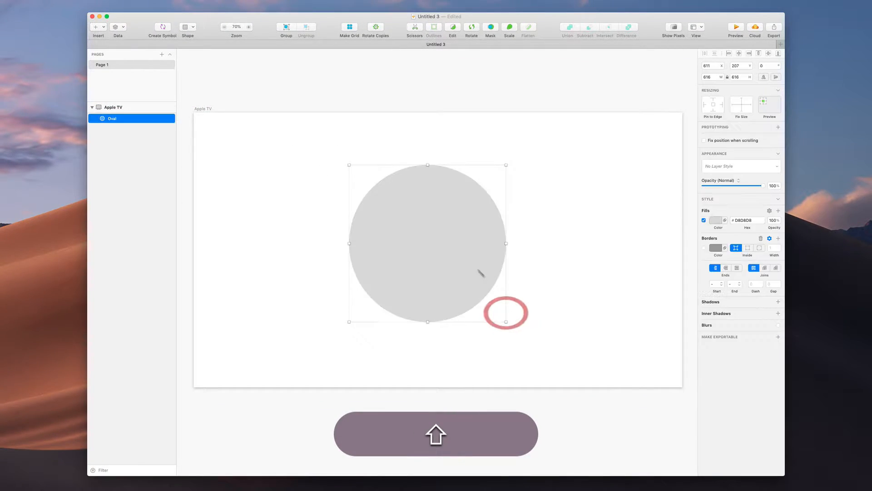
{"action": "mouse_move", "coordinate": [448, 248]}
{"action": "left_mouse_down"}
{"action": "mouse_move", "coordinate": [465, 245]}
{"action": "mouse_move", "coordinate": [456, 253]}
{"action": "left_mouse_up"}
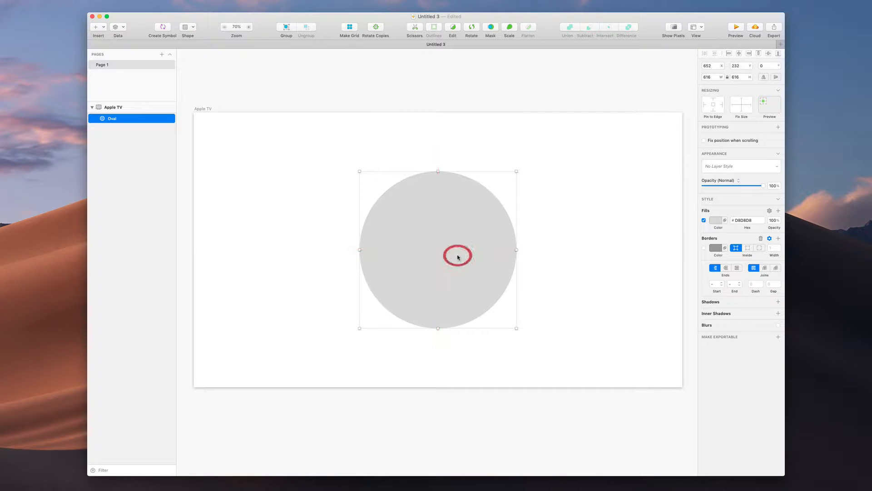
Draw a square about 809 px wide and move it over the circle, centred horizontally on the artboard.
{"action": "key", "text": "r"}
{"action": "left_click_drag", "start_coordinate": [328, 138], "coordinate": [450, 342]}
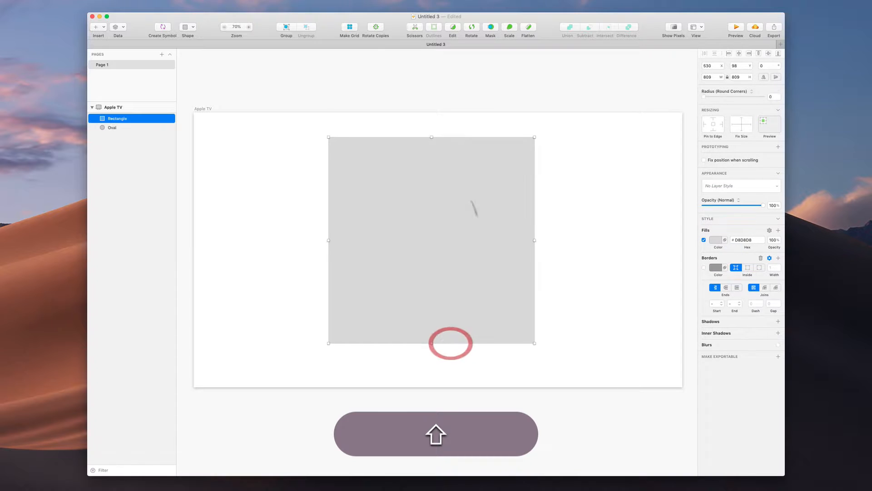
{"action": "mouse_move", "coordinate": [465, 201]}
{"action": "left_mouse_down"}
{"action": "mouse_move", "coordinate": [491, 219]}
{"action": "mouse_move", "coordinate": [473, 205]}
{"action": "left_mouse_up"}
Unlock the square's proportions and narrow it to 404 px so it covers only the left half of the circle.
{"action": "left_click", "coordinate": [727, 78]}
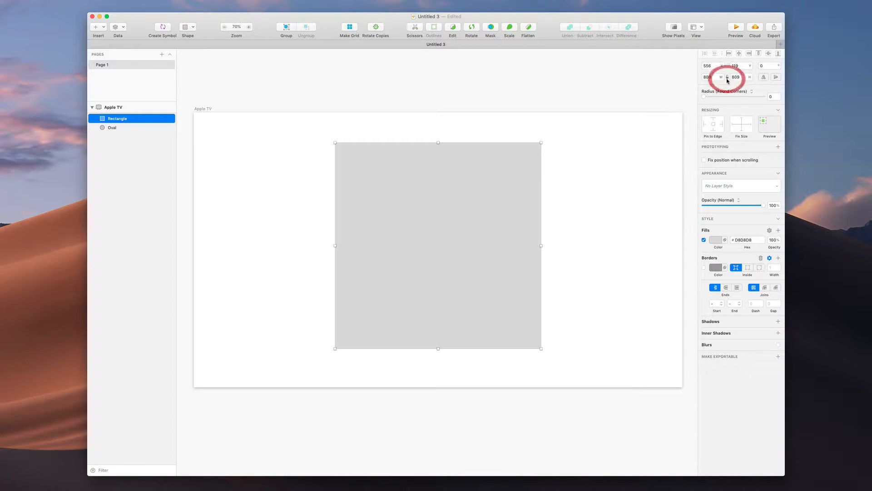
{"action": "left_click_drag", "start_coordinate": [541, 245], "coordinate": [438, 245]}
{"action": "left_click", "coordinate": [498, 161]}
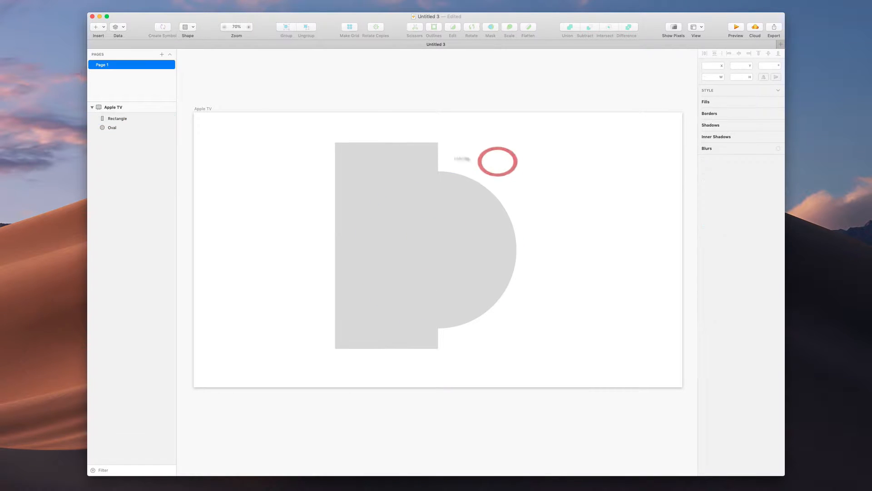
Fill the rectangle with red BF1313 and the circle with blue 4092FF.
{"action": "left_click", "coordinate": [397, 167]}
{"action": "left_click", "coordinate": [717, 240]}
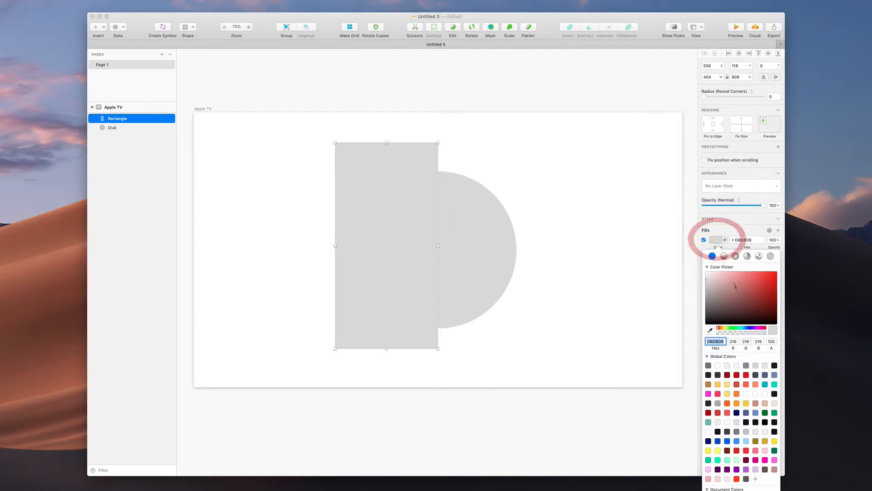
{"action": "left_click", "coordinate": [737, 375]}
{"action": "left_click", "coordinate": [488, 294]}
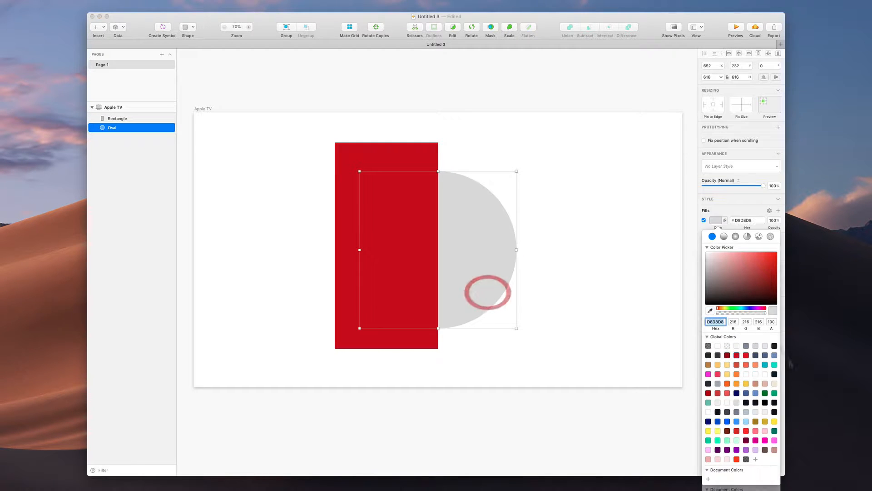
{"action": "left_click", "coordinate": [736, 421]}
{"action": "left_click", "coordinate": [613, 232]}
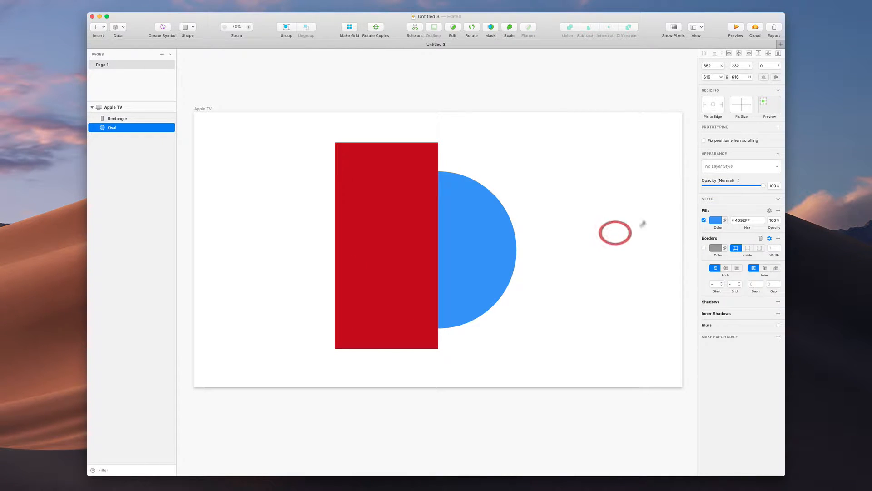
Centre the rectangle vertically on the circle and duplicate the pair so the two sets sit side by side.
{"action": "mouse_move", "coordinate": [396, 215]}
{"action": "left_mouse_down"}
{"action": "mouse_move", "coordinate": [401, 209]}
{"action": "mouse_move", "coordinate": [398, 219]}
{"action": "left_mouse_up"}
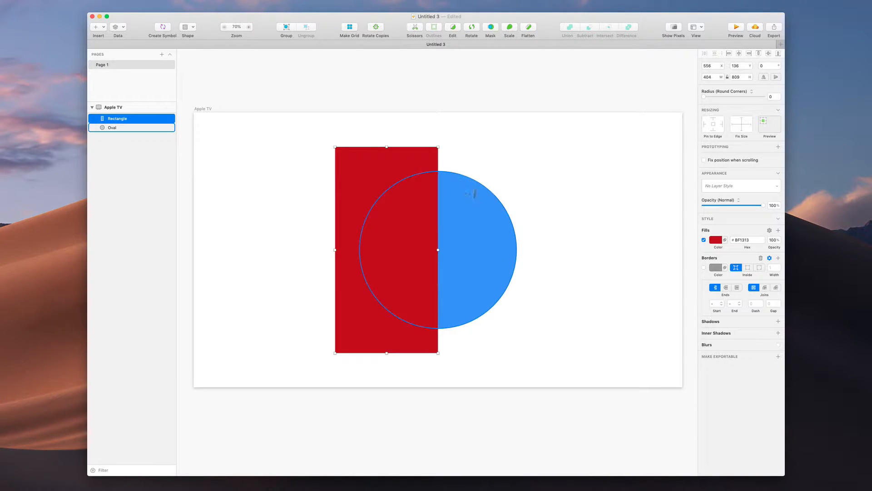
{"action": "left_click_drag", "start_coordinate": [507, 146], "coordinate": [547, 261]}
{"action": "left_click", "coordinate": [443, 176]}
Send the right-hand red rectangle to the back, behind its blue circle.
{"action": "left_click", "coordinate": [509, 147]}
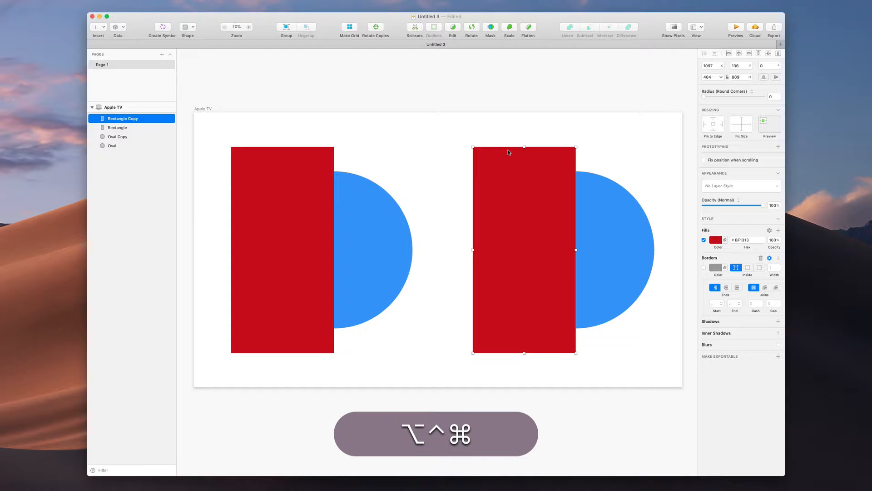
{"action": "key", "text": "ctrl+alt+super+Down"}
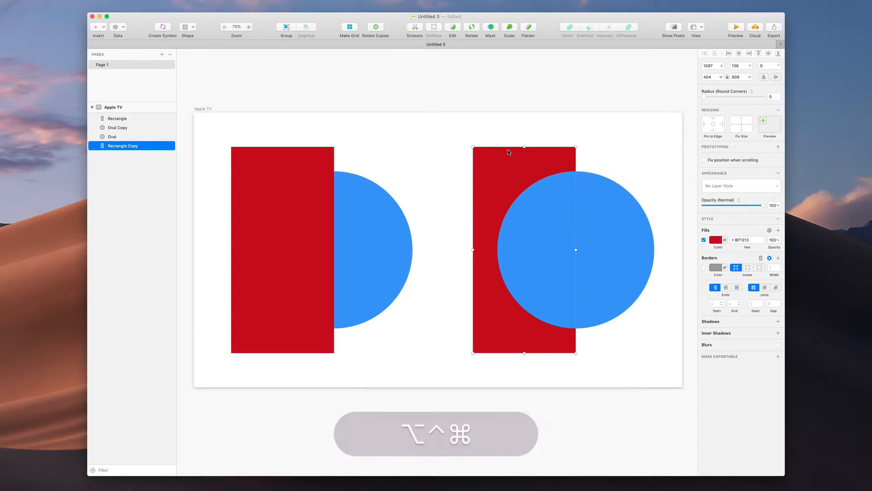
{"action": "left_click", "coordinate": [457, 122]}
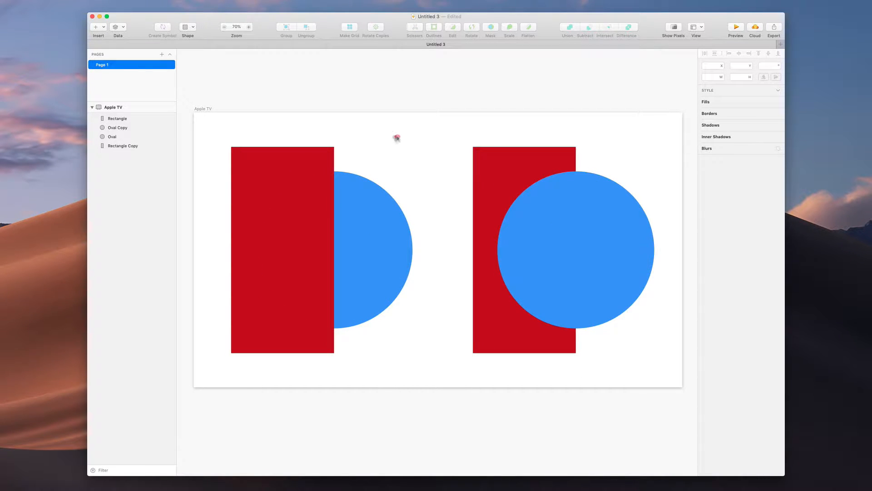
Mask the left pair so the red rectangle is clipped by the blue circle beneath it.
{"action": "left_click_drag", "start_coordinate": [398, 137], "coordinate": [263, 286]}
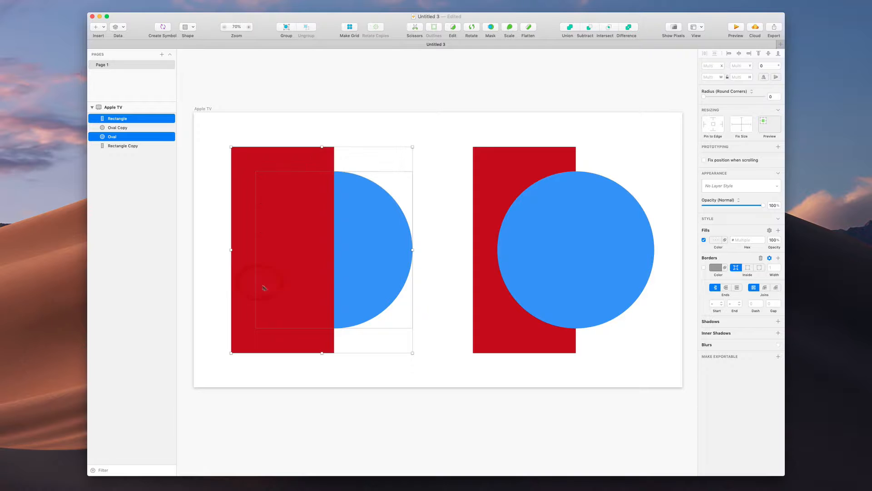
{"action": "right_click", "coordinate": [314, 216]}
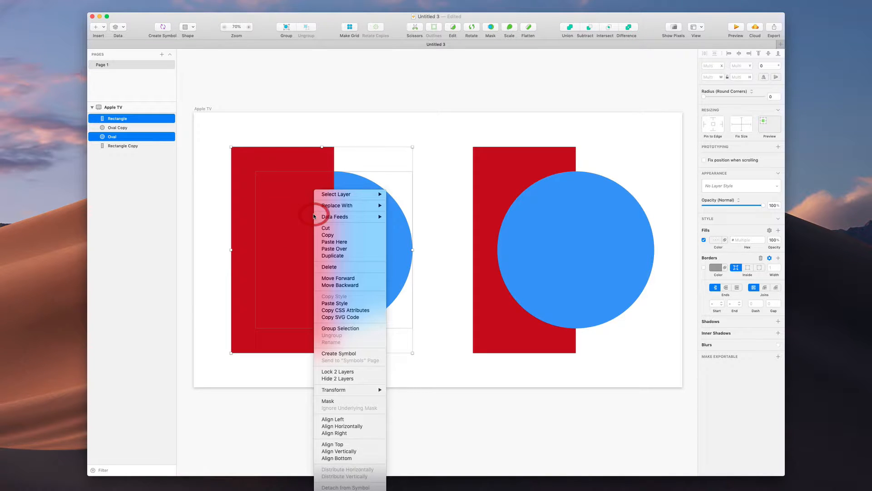
{"action": "left_click", "coordinate": [341, 401]}
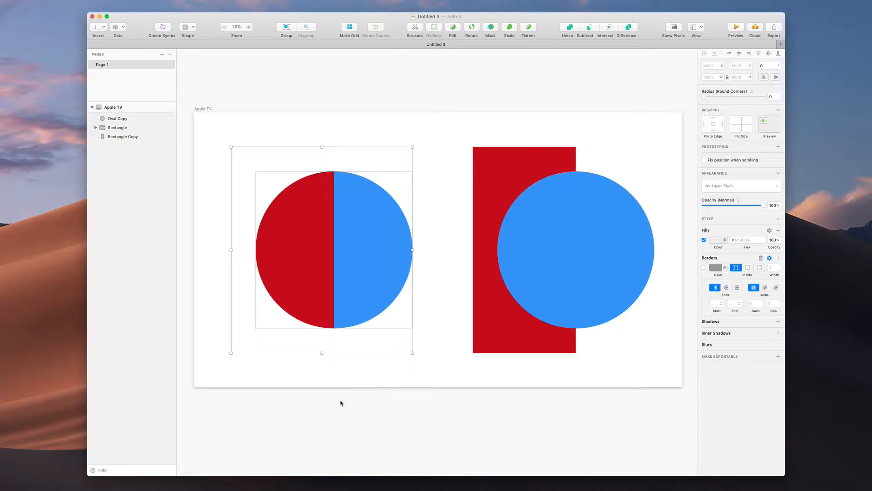
{"action": "left_click", "coordinate": [342, 361]}
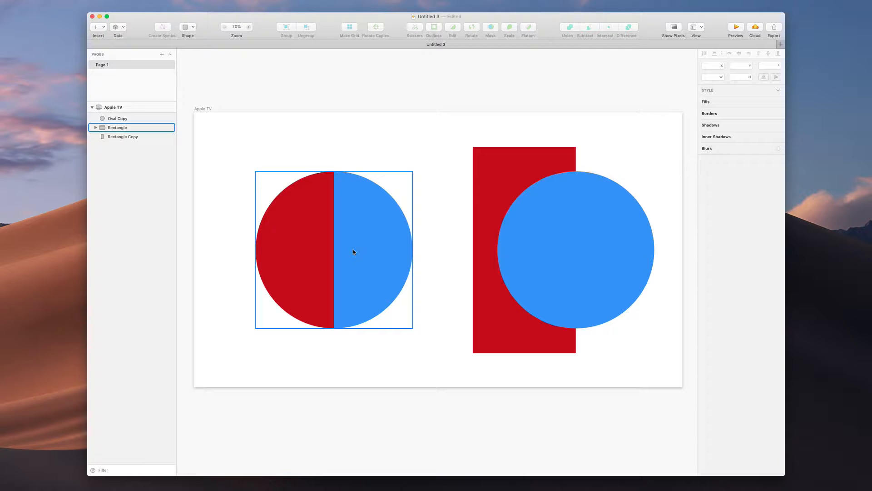
{"action": "left_click", "coordinate": [363, 141]}
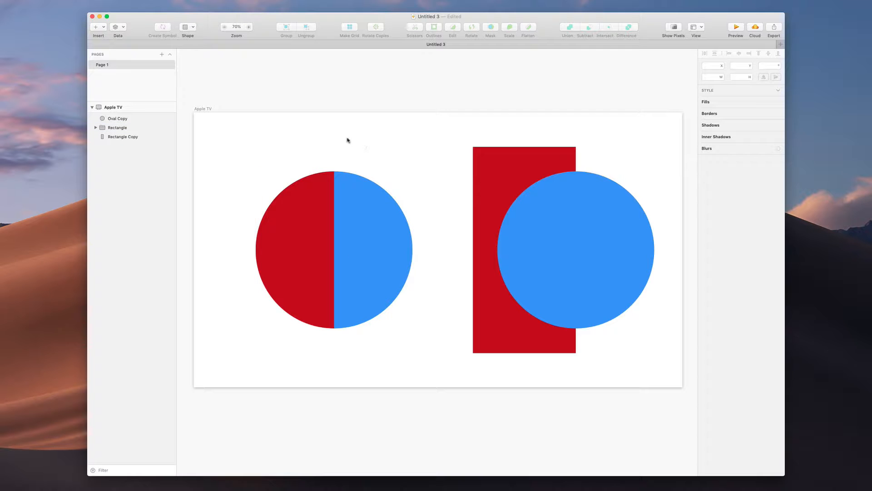
{"action": "left_click", "coordinate": [368, 256]}
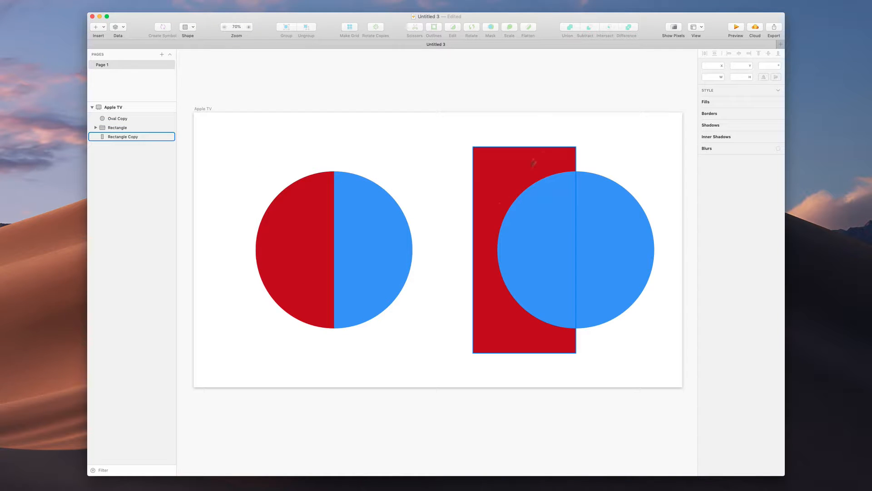
Mask the right pair so the blue circle is clipped by the red rectangle beneath it.
{"action": "left_click_drag", "start_coordinate": [637, 133], "coordinate": [490, 321]}
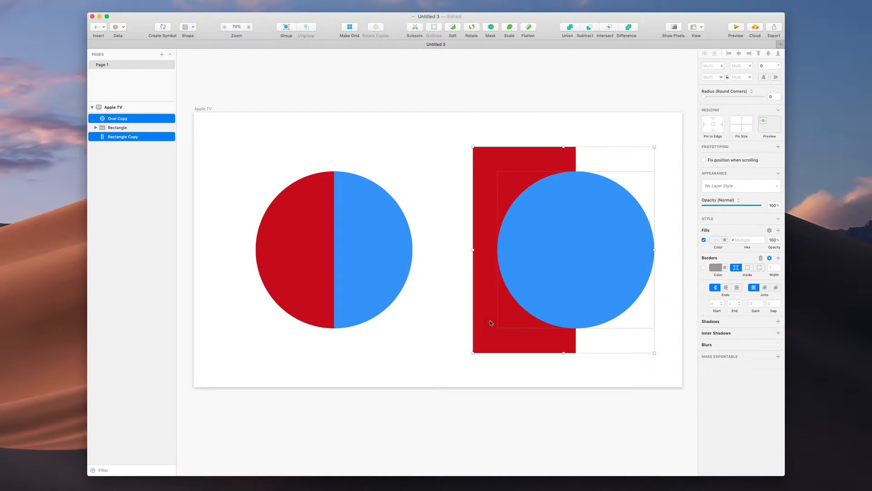
{"action": "right_click", "coordinate": [525, 230]}
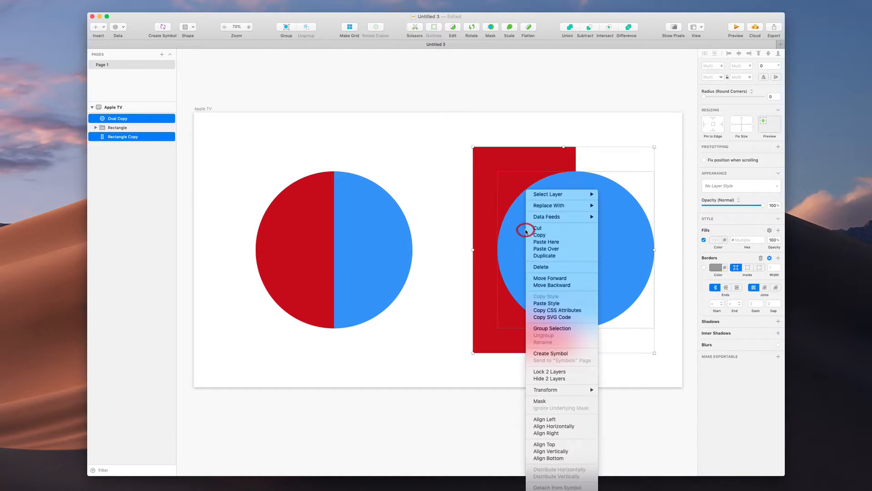
{"action": "left_click", "coordinate": [543, 397]}
{"action": "left_click", "coordinate": [611, 343]}
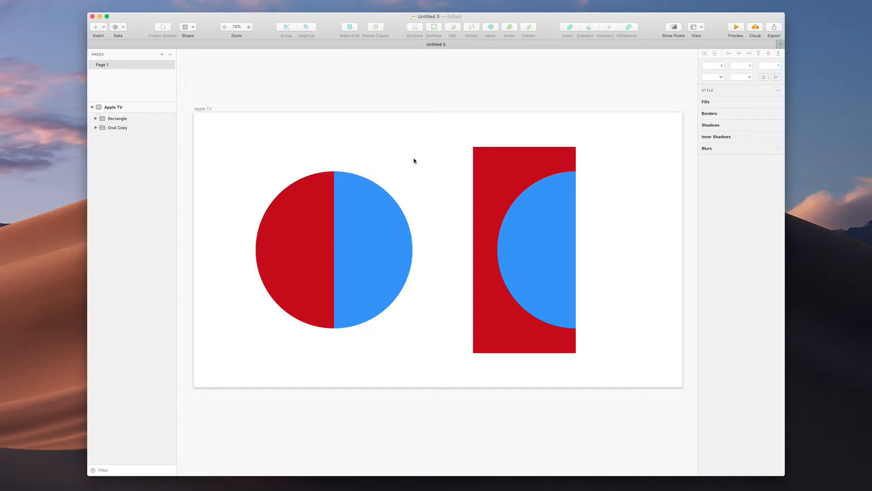
Draw a grey rectangle about 831 × 790 px around the left masked circle and send it to the back.
{"action": "key", "text": "r"}
{"action": "left_click_drag", "start_coordinate": [229, 127], "coordinate": [441, 212]}
{"action": "left_click_drag", "start_coordinate": [381, 162], "coordinate": [383, 200]}
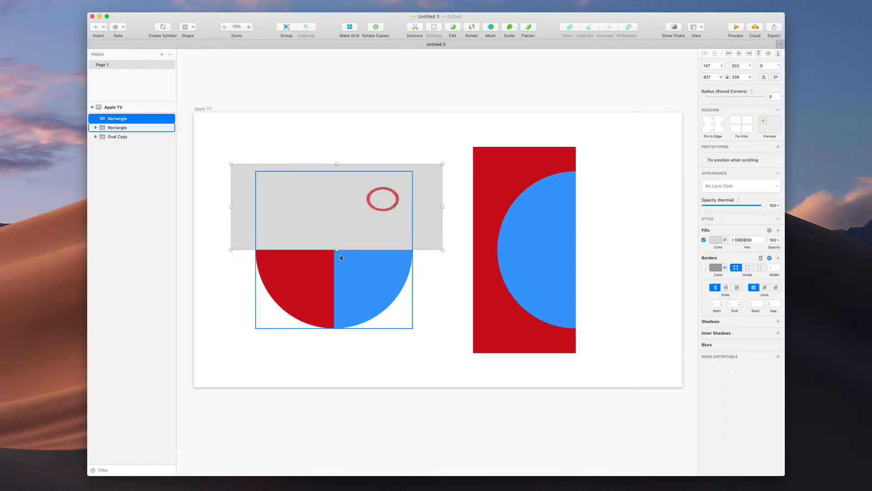
{"action": "left_click_drag", "start_coordinate": [336, 249], "coordinate": [335, 364]}
{"action": "left_click_drag", "start_coordinate": [345, 302], "coordinate": [344, 288]}
{"action": "key", "text": "alt+ctrl+super+Down"}
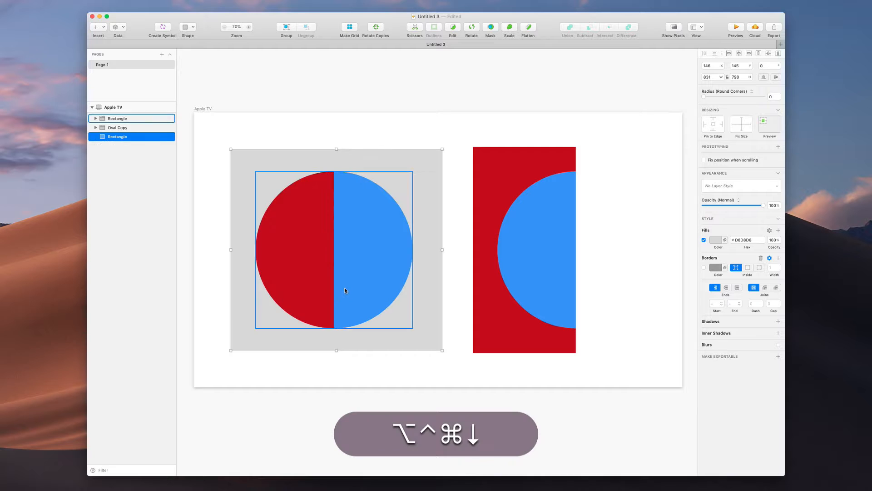
Mask the left circle group with the grey rectangle behind it.
{"action": "left_click_drag", "start_coordinate": [281, 134], "coordinate": [383, 330]}
{"action": "right_click", "coordinate": [348, 227]}
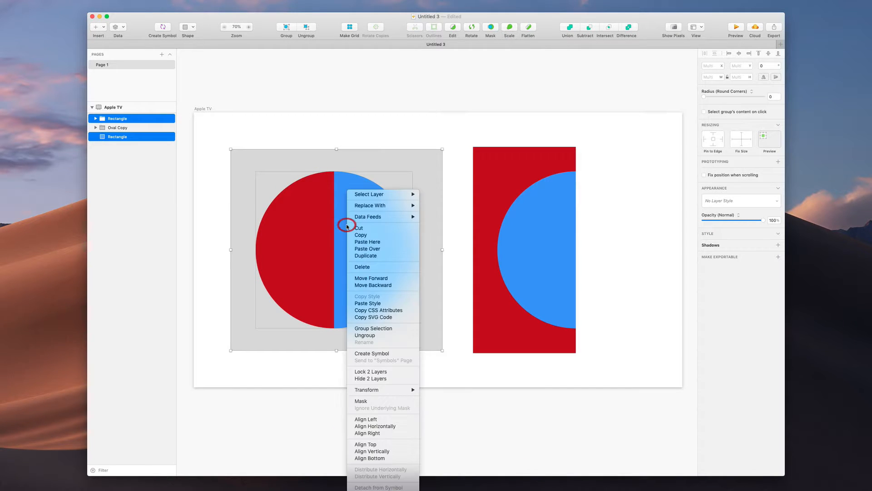
{"action": "left_click", "coordinate": [390, 401]}
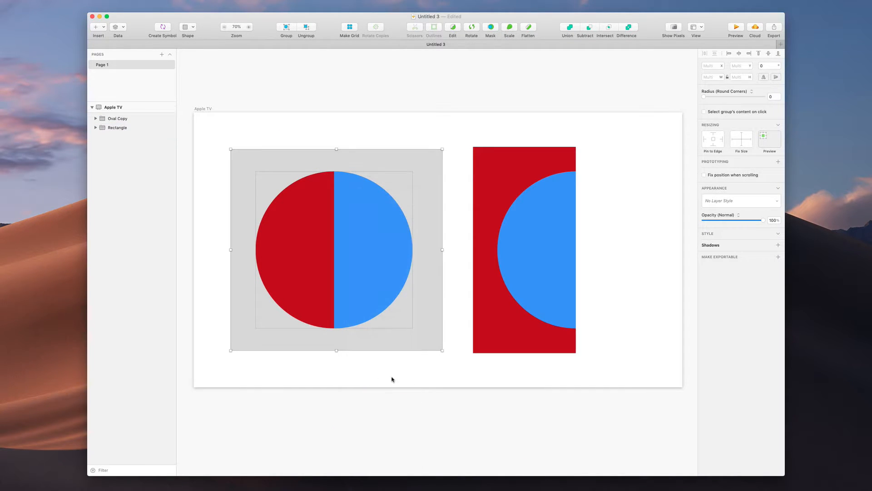
{"action": "left_click", "coordinate": [392, 373]}
Shorten the grey mask rectangle inside the left group by lowering its upper edge to the circle's middle.
{"action": "left_click", "coordinate": [431, 229]}
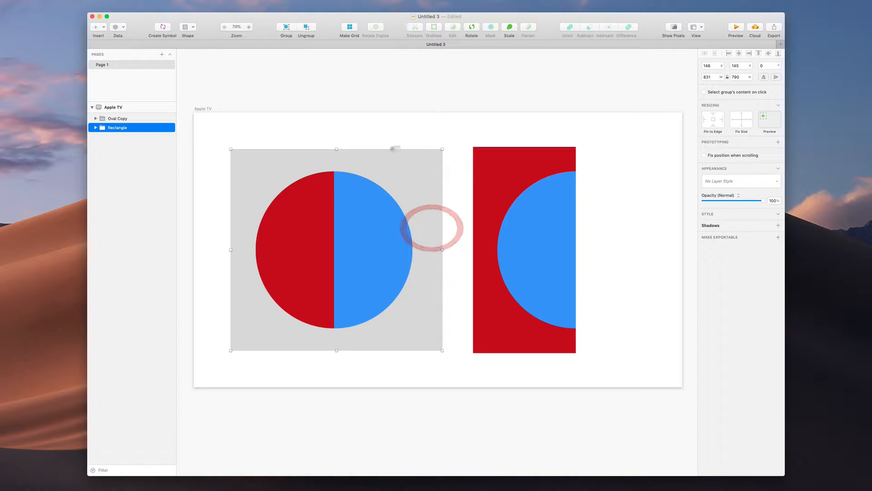
{"action": "double_click", "coordinate": [421, 165]}
{"action": "left_click_drag", "start_coordinate": [336, 148], "coordinate": [336, 249]}
{"action": "left_click", "coordinate": [394, 164]}
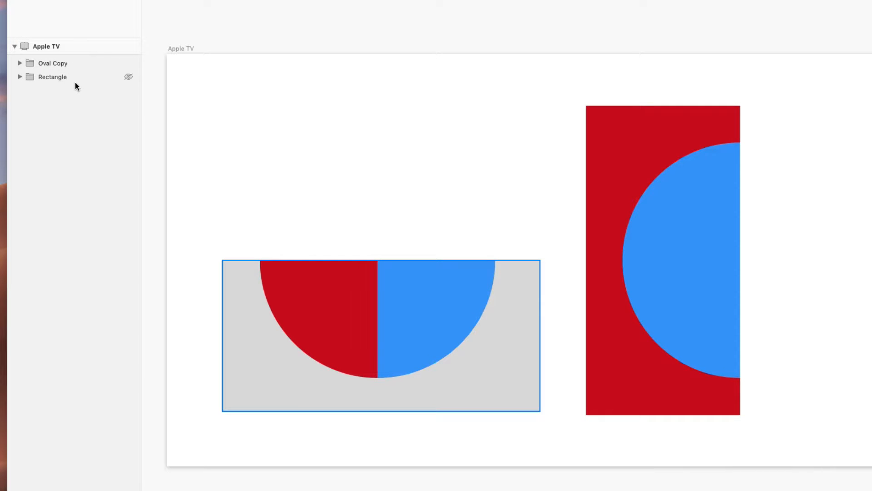
Expand both nested Rectangle groups to examine their mask layers and check the options available for the left group.
{"action": "left_click", "coordinate": [20, 77]}
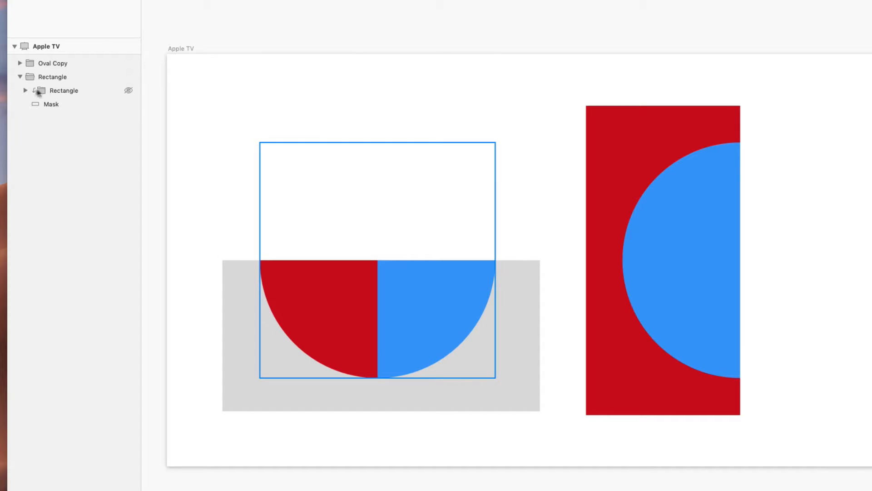
{"action": "left_click", "coordinate": [25, 91]}
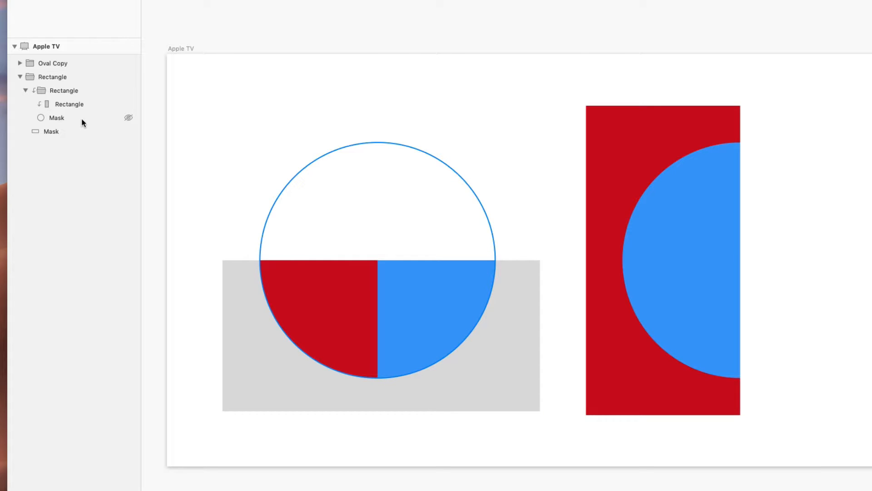
{"action": "left_click", "coordinate": [191, 224]}
{"action": "left_click", "coordinate": [394, 409]}
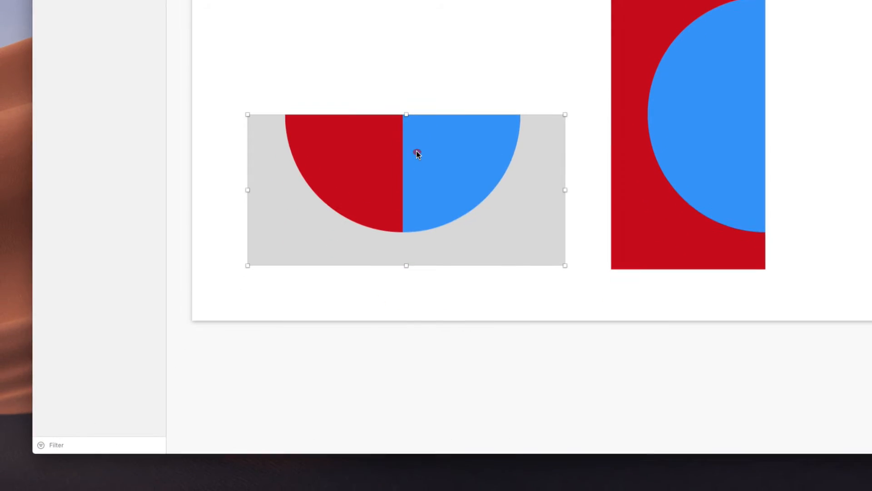
{"action": "right_click", "coordinate": [405, 207]}
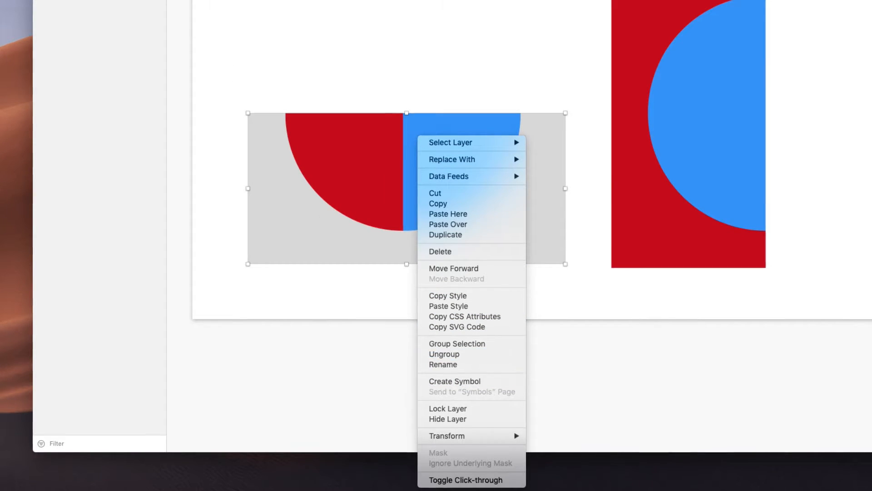
{"action": "key", "text": "Escape"}
Delete the circular mask layer inside the nested Rectangle group and undo the deletion.
{"action": "left_click", "coordinate": [194, 95]}
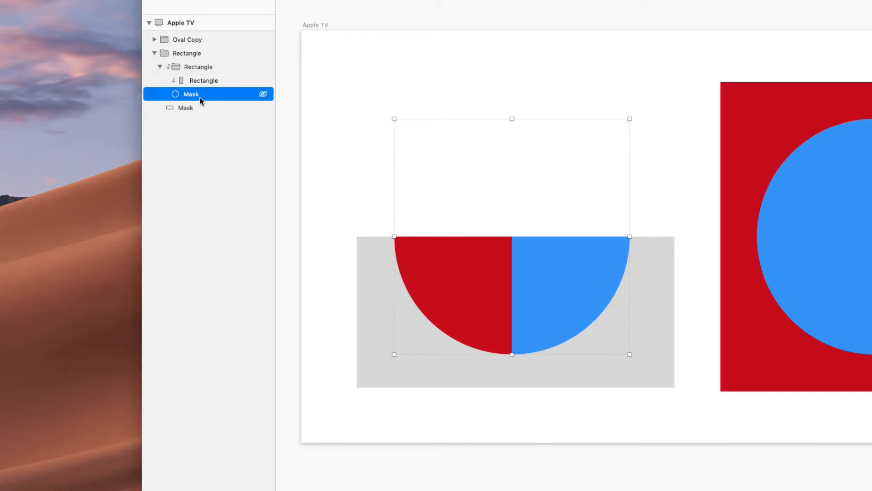
{"action": "key", "text": "BackSpace"}
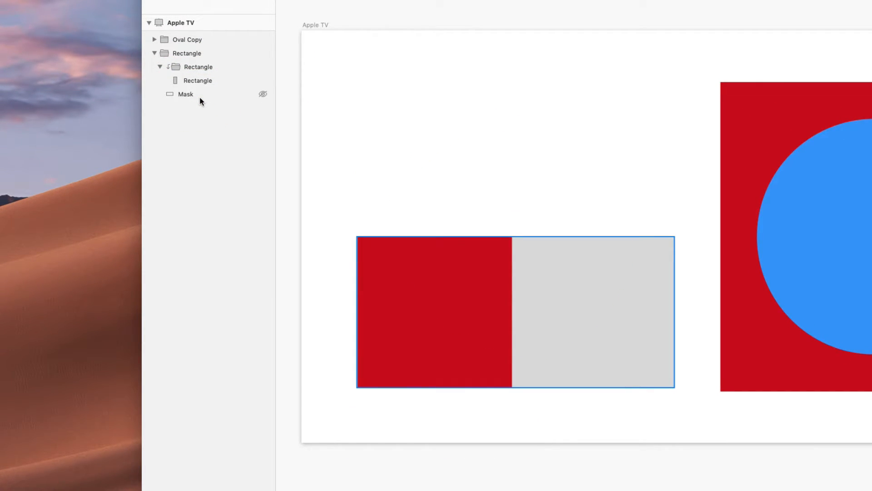
{"action": "key", "text": "super+z"}
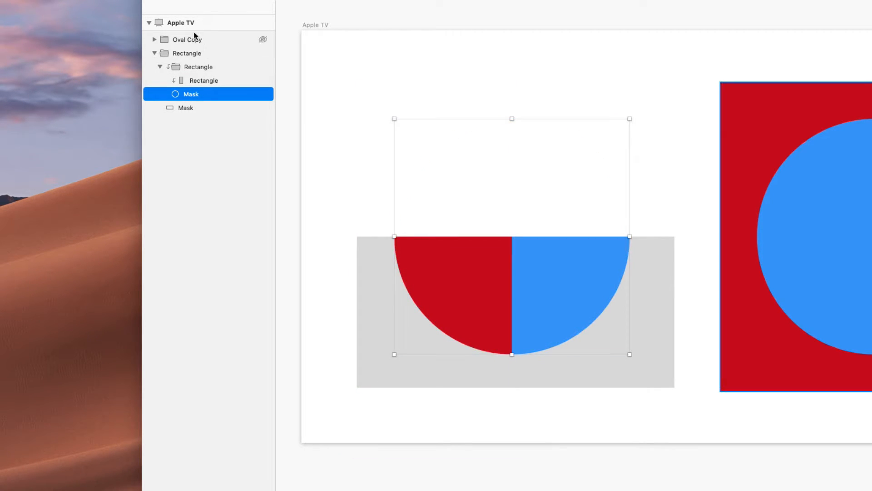
Turn off masking on the left circular Mask layer and on the grey rectangular Mask layer beneath it.
{"action": "right_click", "coordinate": [212, 93]}
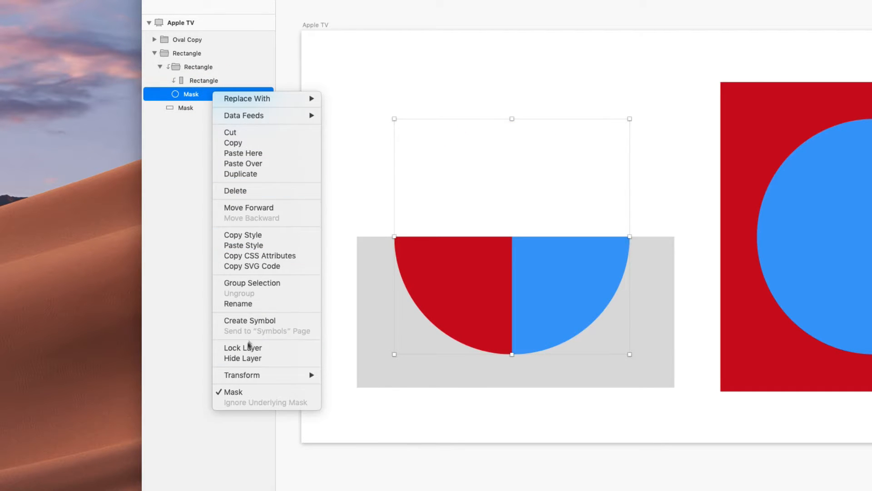
{"action": "left_click", "coordinate": [239, 391]}
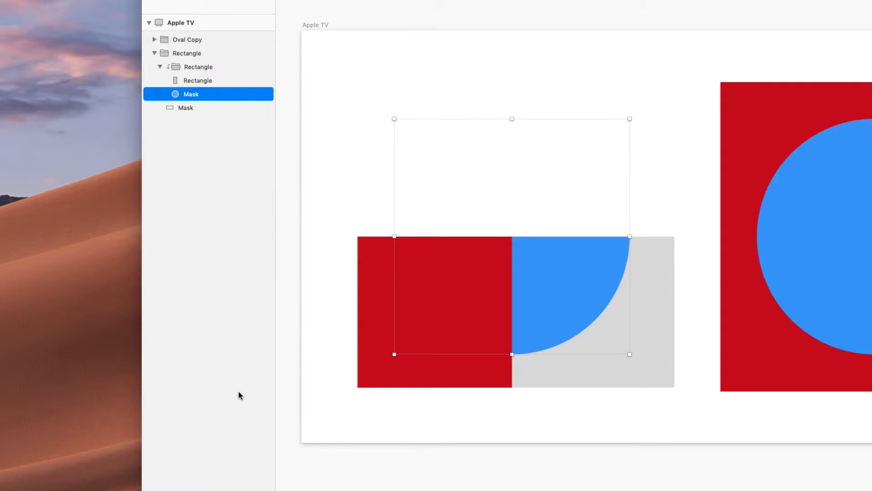
{"action": "left_click", "coordinate": [198, 108]}
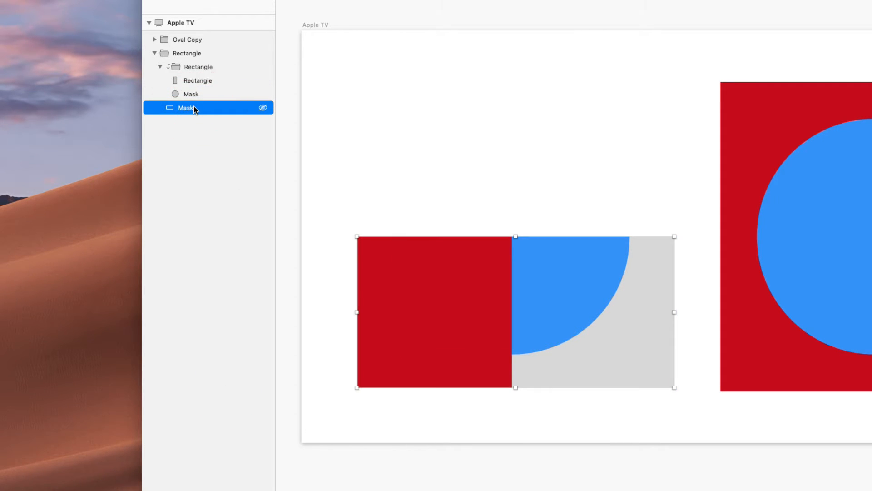
{"action": "right_click", "coordinate": [194, 108]}
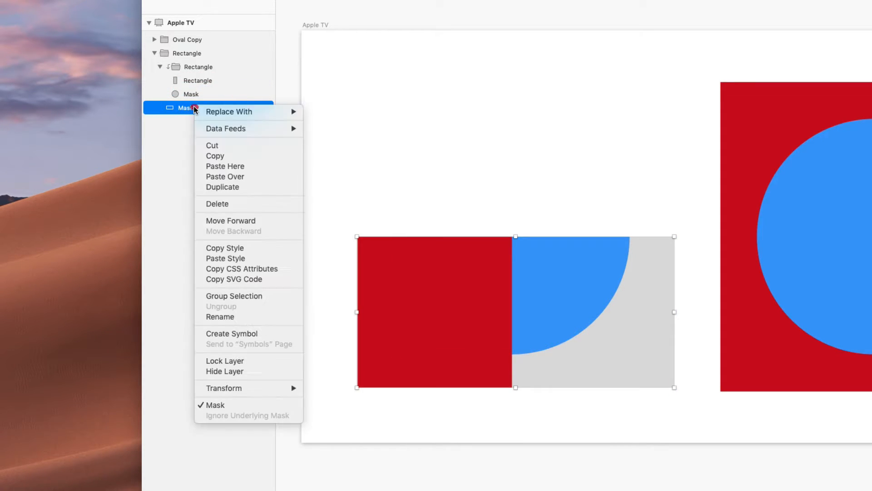
{"action": "left_click", "coordinate": [244, 405]}
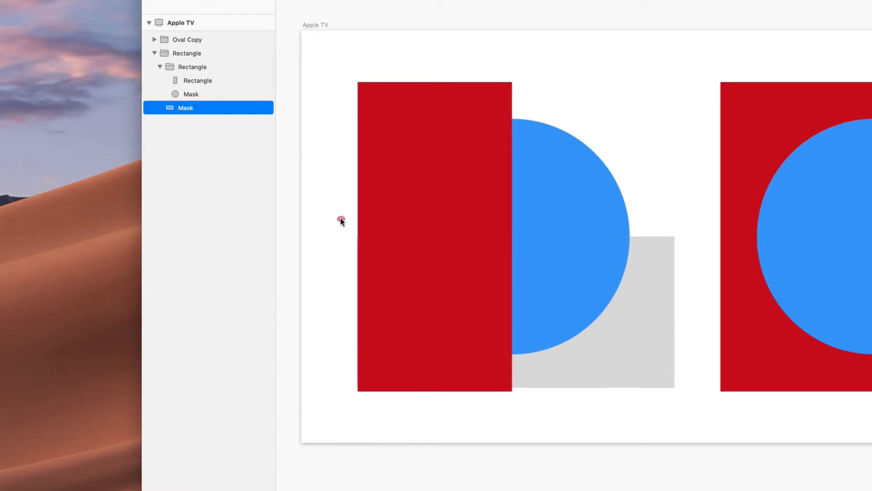
{"action": "left_click", "coordinate": [340, 218]}
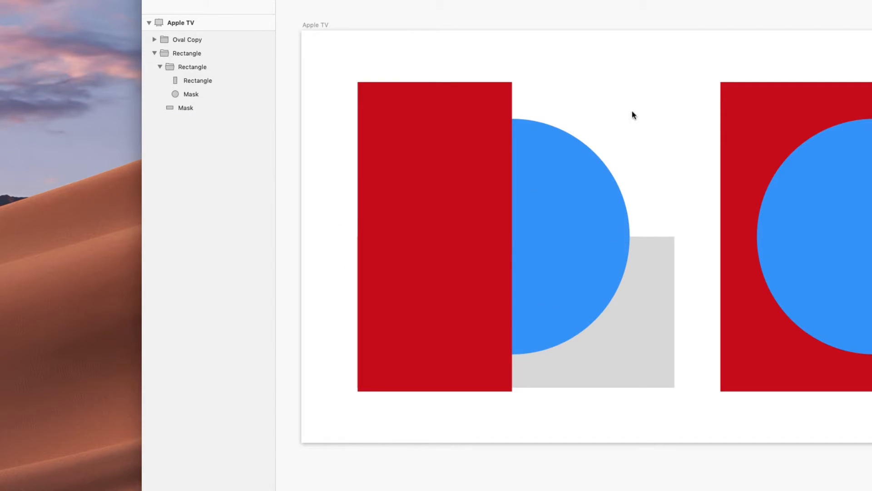
Ungroup the outer and inner Rectangle groups so their red rectangle, circle and grey rectangle sit directly on the artboard.
{"action": "left_click", "coordinate": [187, 66]}
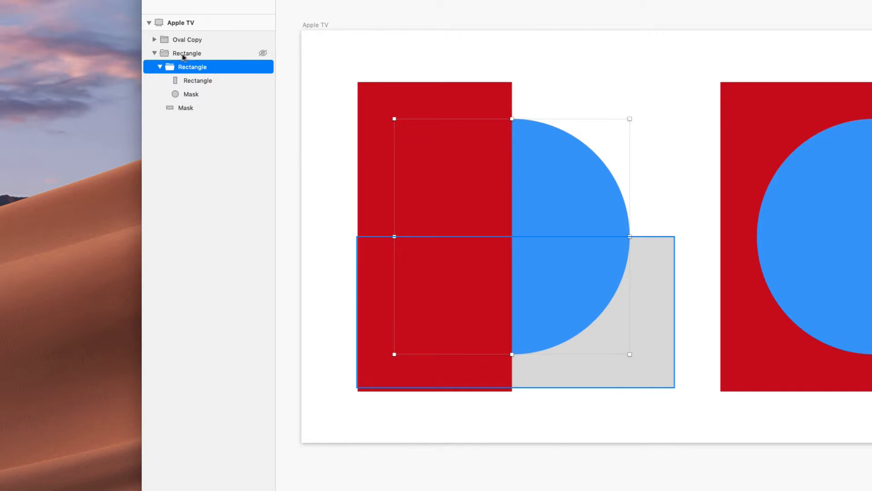
{"action": "left_click", "coordinate": [188, 53]}
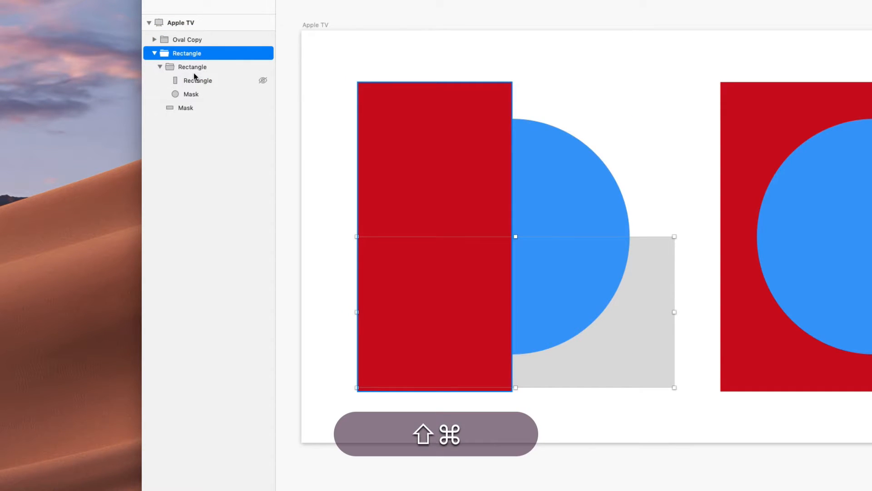
{"action": "key", "text": "shift+super+g"}
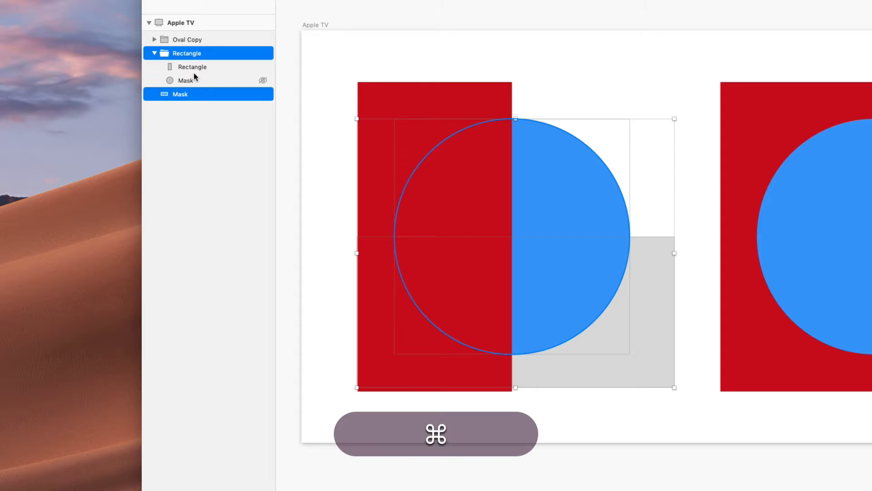
{"action": "key", "text": "shift+super+g"}
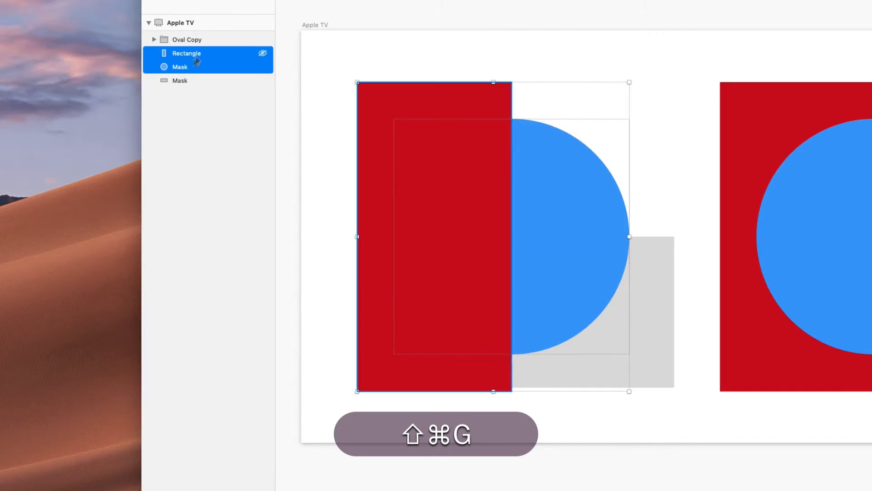
{"action": "left_click", "coordinate": [200, 54], "text": "super"}
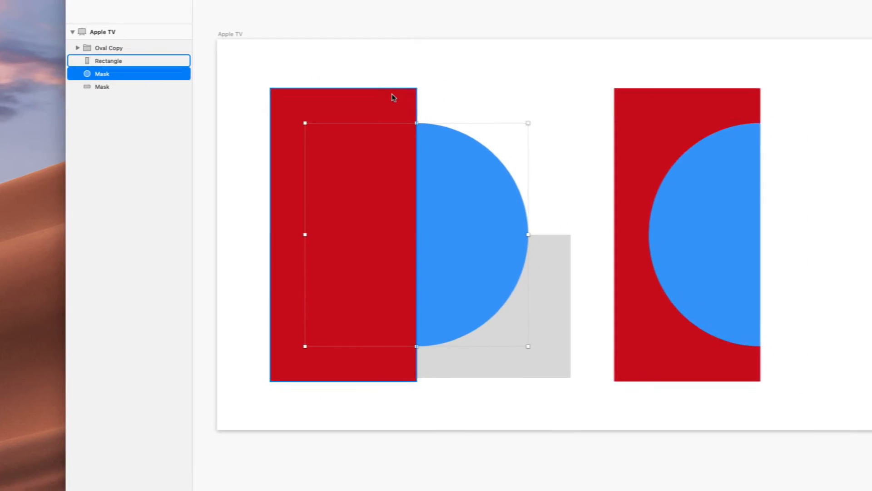
Ungroup the Oval Copy group on the right side of the artboard.
{"action": "left_click_drag", "start_coordinate": [700, 49], "coordinate": [795, 266]}
{"action": "left_click_drag", "start_coordinate": [672, 263], "coordinate": [672, 263]}
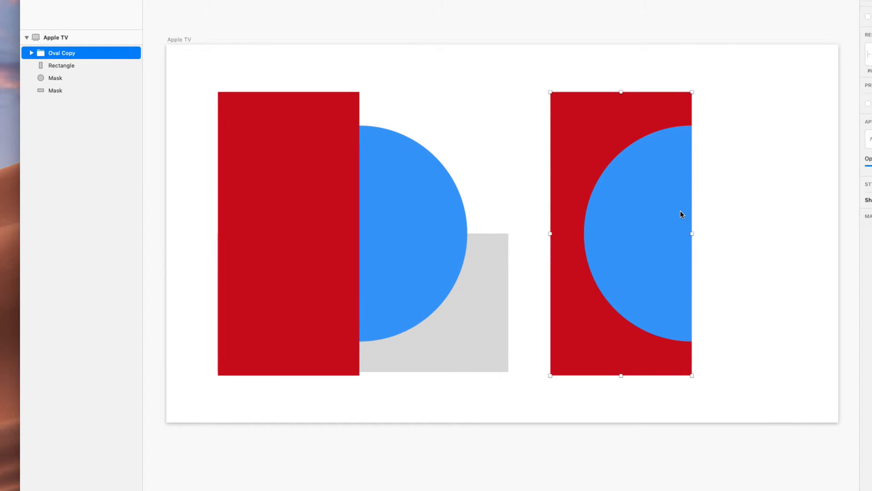
{"action": "key", "text": "shift+super+g"}
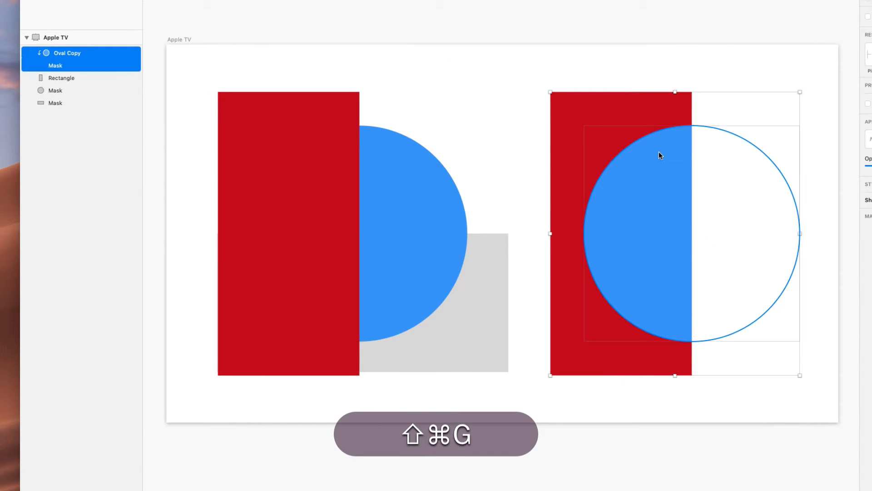
{"action": "left_click", "coordinate": [723, 73]}
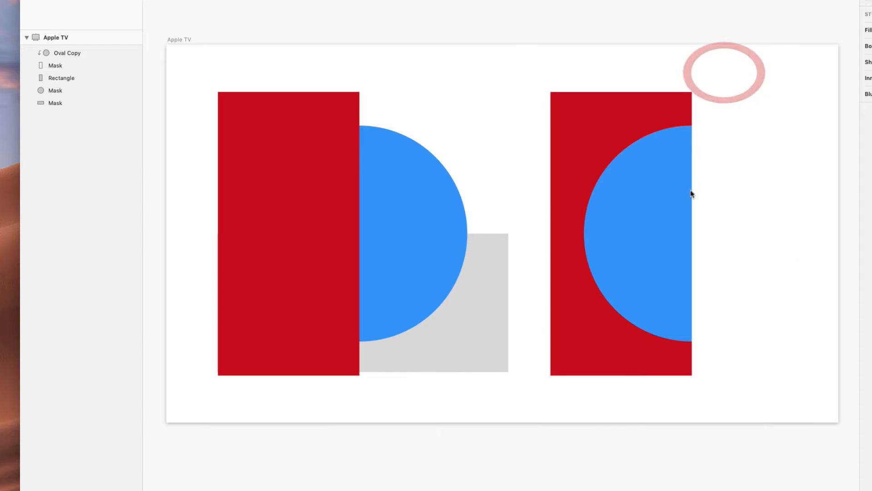
Move the right red rectangular Mask layer to the bottom of the artboard's layer stack, beneath the grey rectangle.
{"action": "left_click", "coordinate": [637, 189]}
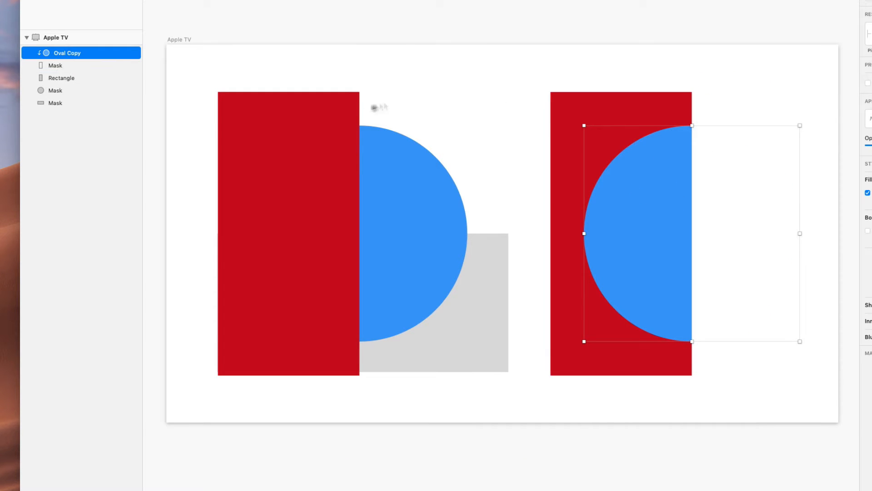
{"action": "left_click", "coordinate": [80, 66]}
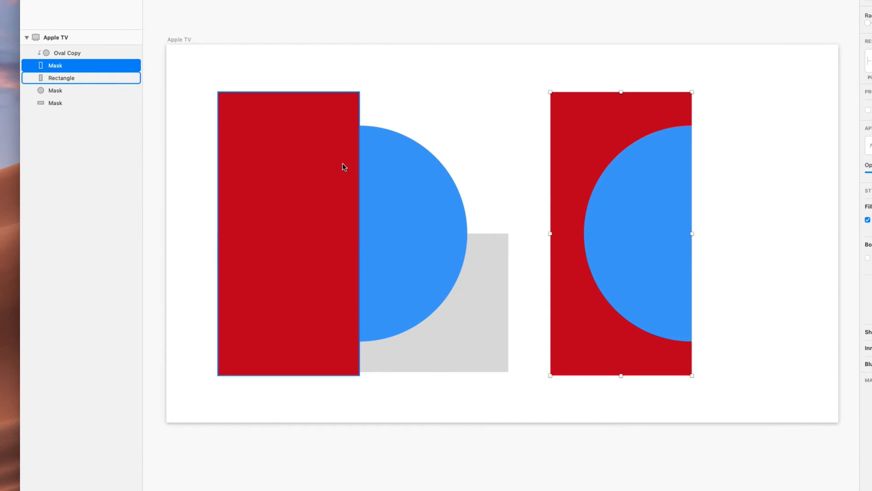
{"action": "left_click_drag", "start_coordinate": [86, 71], "coordinate": [83, 110]}
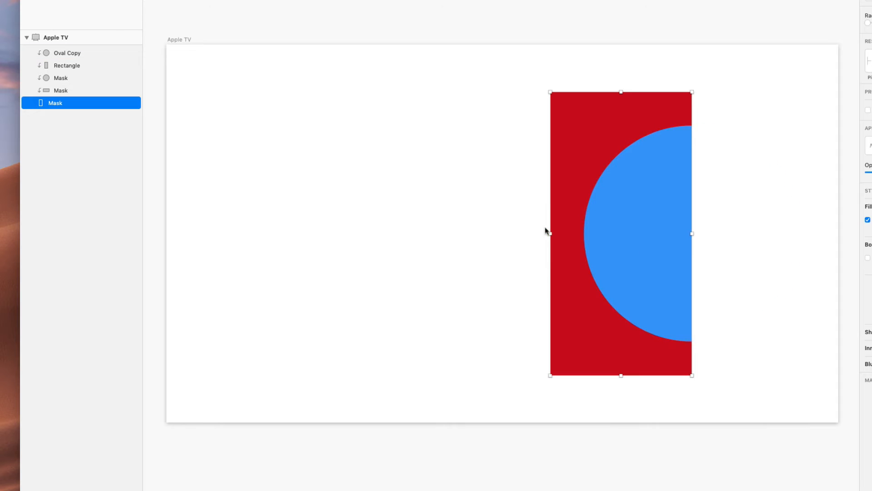
Enlarge the bottom red mask rectangle to the left and upper right so it spans both circles.
{"action": "left_click_drag", "start_coordinate": [551, 234], "coordinate": [275, 260]}
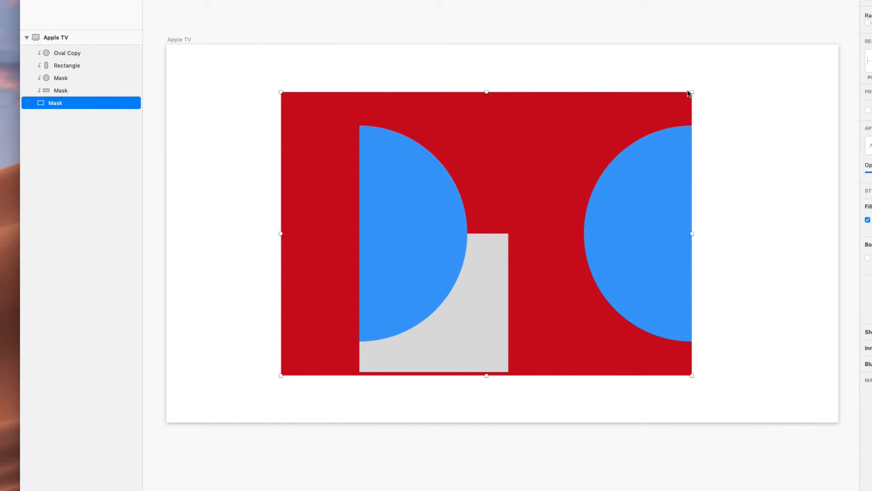
{"action": "left_click_drag", "start_coordinate": [688, 93], "coordinate": [821, 74]}
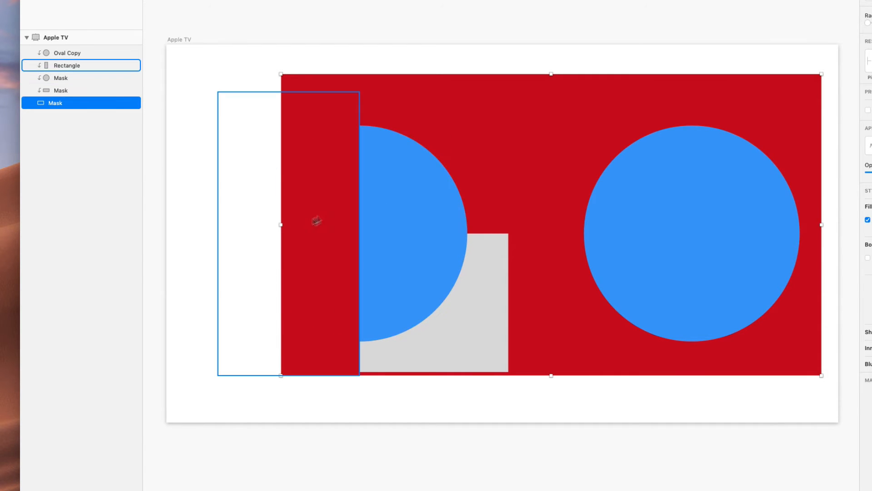
{"action": "left_click_drag", "start_coordinate": [280, 225], "coordinate": [271, 245]}
Shrink the left red Rectangle layer and place it inside the left blue circle.
{"action": "scroll", "coordinate": [229, 246], "scroll_direction": "up", "scroll_amount": 3}
{"action": "left_click_drag", "start_coordinate": [361, 0], "coordinate": [356, 322]}
{"action": "left_click_drag", "start_coordinate": [349, 364], "coordinate": [405, 204]}
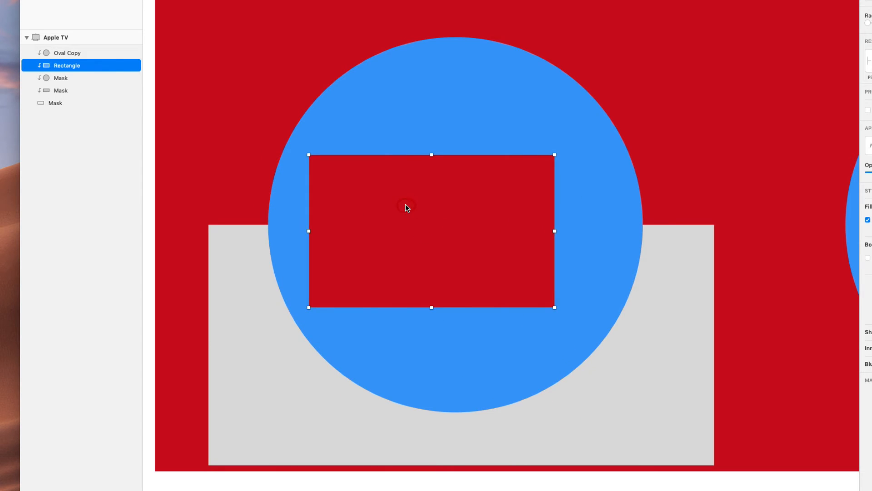
{"action": "key", "text": "super+1"}
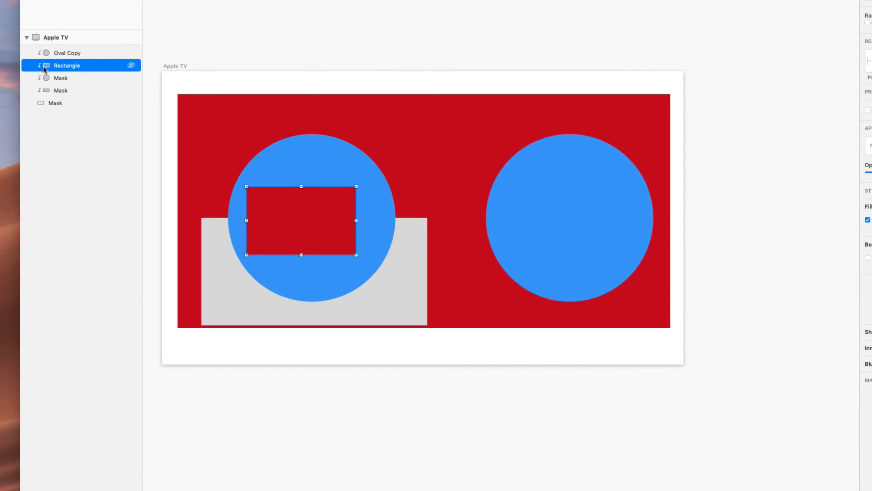
Turn off masking on the large red rectangle at the bottom of the layer stack.
{"action": "left_click", "coordinate": [56, 104]}
{"action": "right_click", "coordinate": [56, 103]}
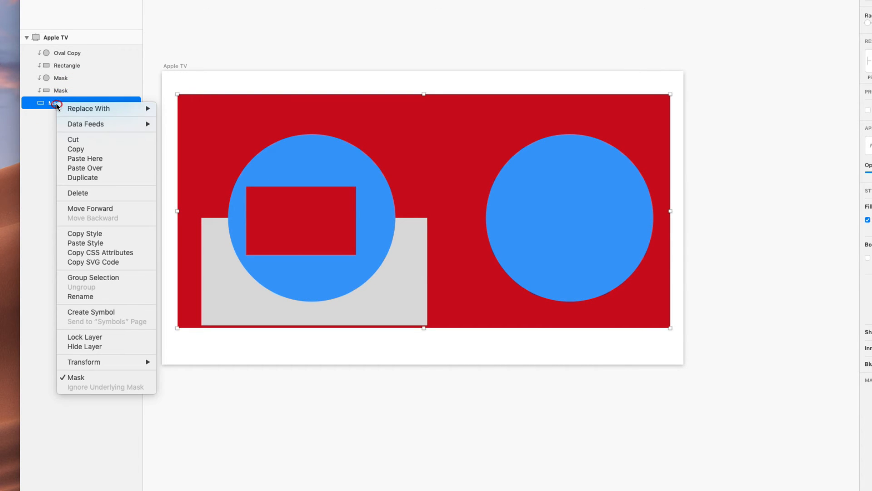
{"action": "left_click", "coordinate": [82, 381]}
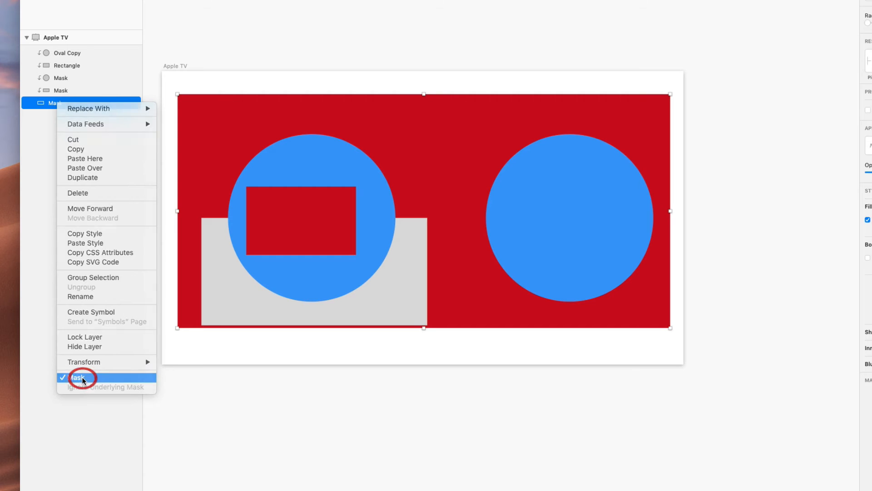
{"action": "left_click", "coordinate": [381, 369]}
{"action": "scroll", "coordinate": [380, 369], "scroll_direction": "left", "scroll_amount": 5}
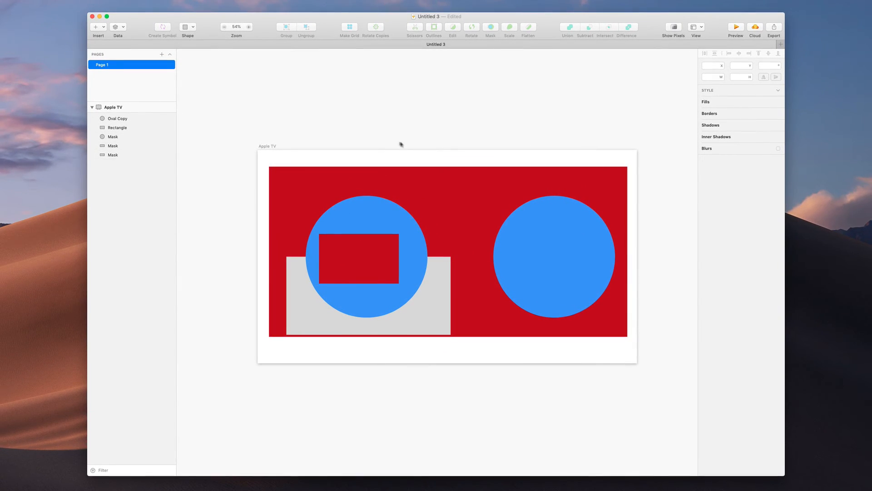
Delete the large red background rectangle and the small red rectangle inside the left circle.
{"action": "left_click", "coordinate": [475, 331]}
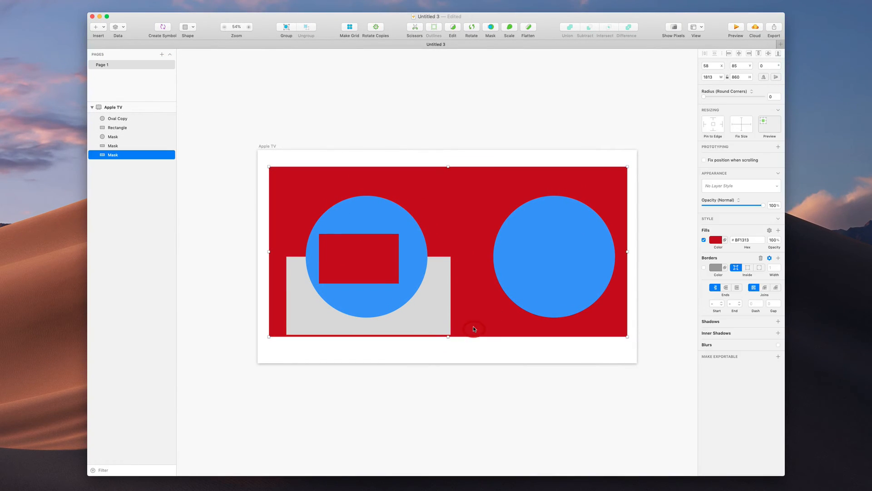
{"action": "key", "text": "BackSpace"}
{"action": "left_click", "coordinate": [349, 254]}
{"action": "key", "text": "BackSpace"}
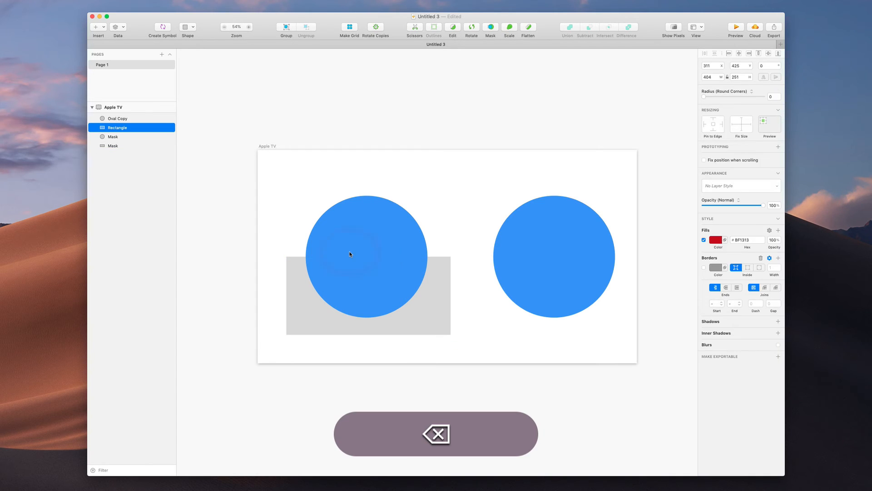
Shift the left blue circle and grey rectangle together slightly up and right, and mask the circle with the grey rectangle.
{"action": "scroll", "coordinate": [350, 252], "scroll_direction": "up", "scroll_amount": 3}
{"action": "left_click_drag", "start_coordinate": [318, 225], "coordinate": [504, 391]}
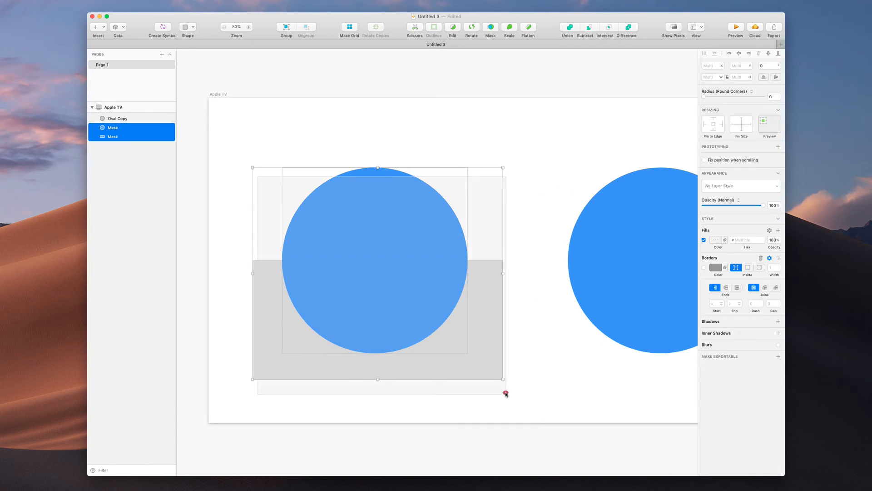
{"action": "left_click_drag", "start_coordinate": [475, 337], "coordinate": [488, 296]}
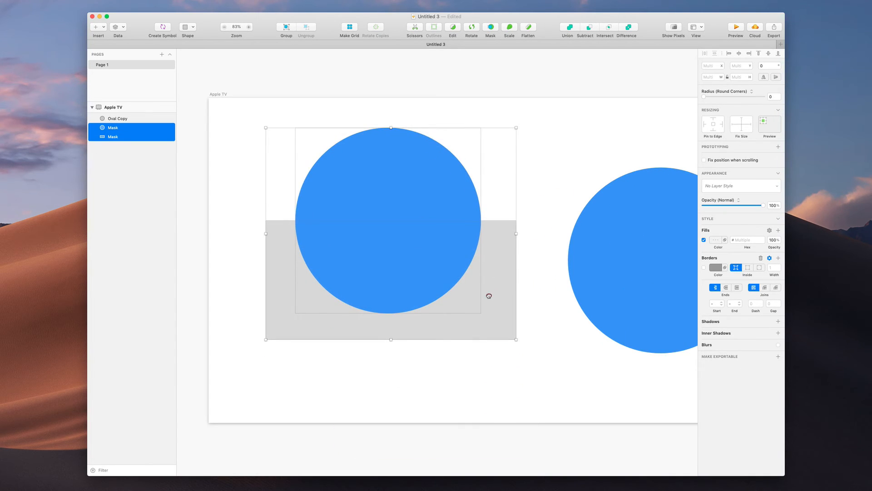
{"action": "right_click", "coordinate": [424, 251]}
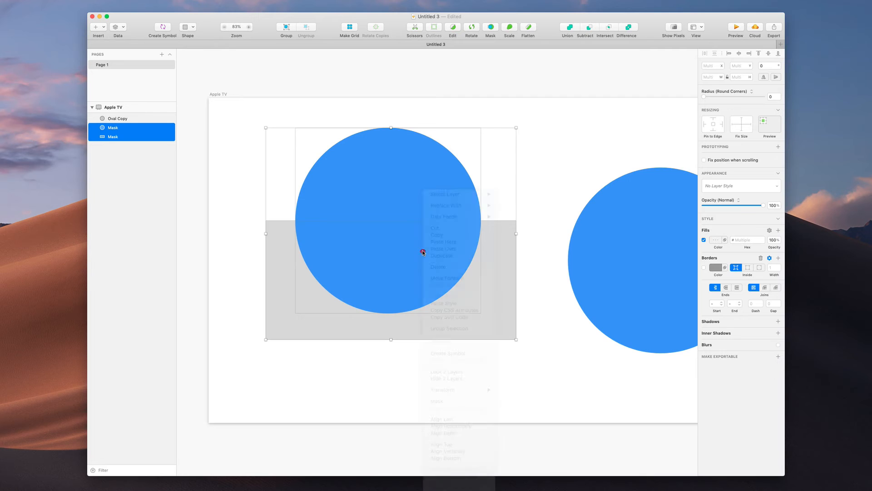
{"action": "left_click", "coordinate": [466, 402]}
{"action": "left_click", "coordinate": [464, 403]}
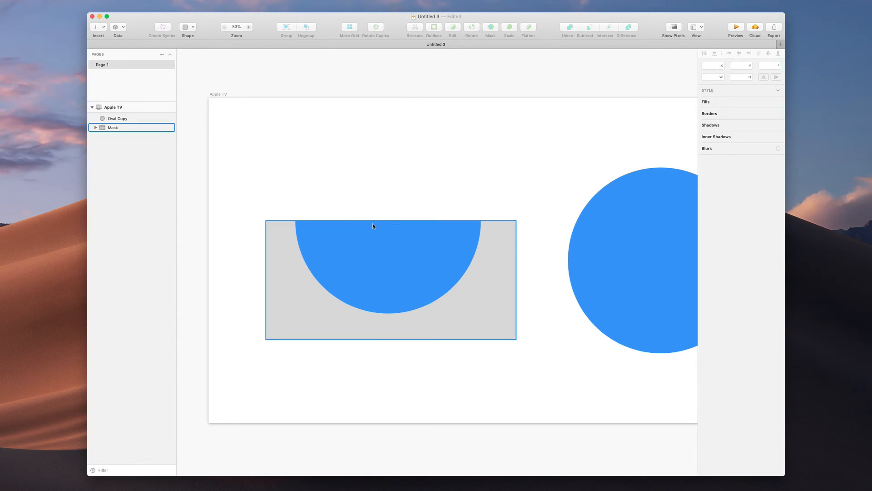
Resize the masked blue circle to about 307 × 307 and position it across the grey rectangle's right edge.
{"action": "key", "text": "super"}
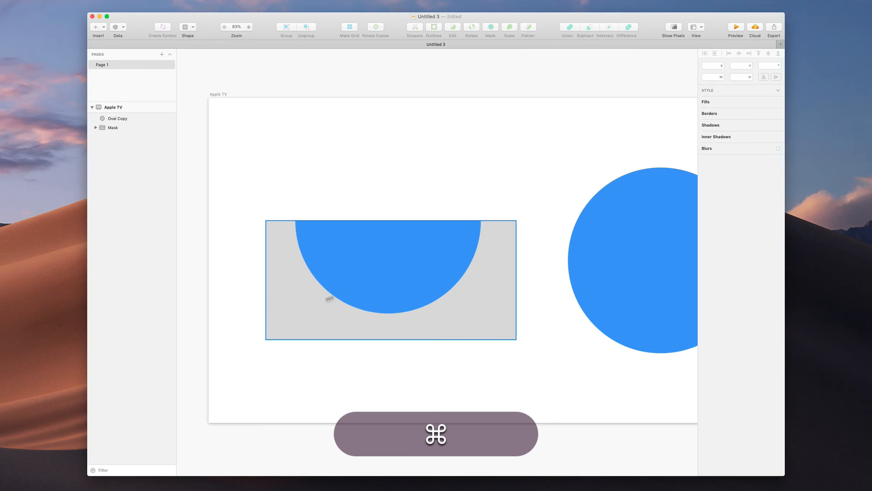
{"action": "left_click", "coordinate": [353, 248], "text": "super"}
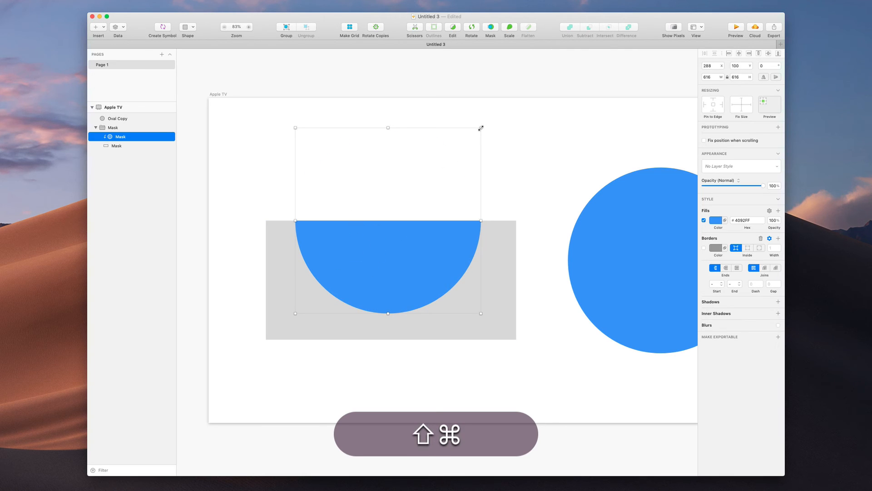
{"action": "left_click_drag", "start_coordinate": [481, 127], "coordinate": [403, 203]}
{"action": "left_click_drag", "start_coordinate": [363, 262], "coordinate": [502, 284]}
{"action": "key", "text": "shift"}
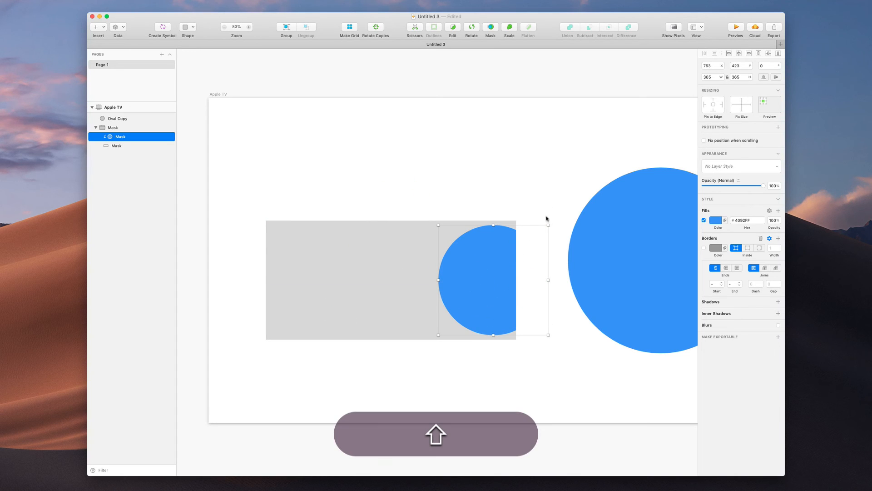
{"action": "left_click_drag", "start_coordinate": [549, 225], "coordinate": [540, 233]}
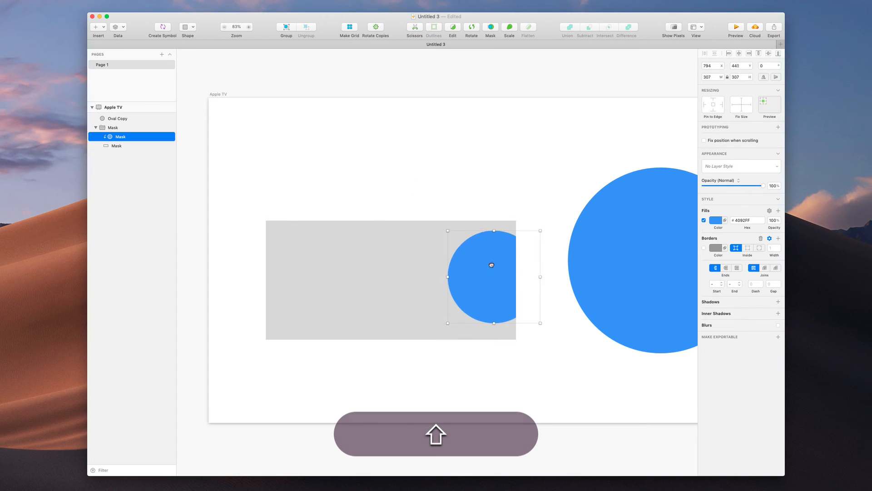
Round the corners of the grey mask rectangle to the maximum radius of 197.5, giving it a pill shape.
{"action": "key", "text": "cmd"}
{"action": "left_click", "coordinate": [315, 261], "text": "super"}
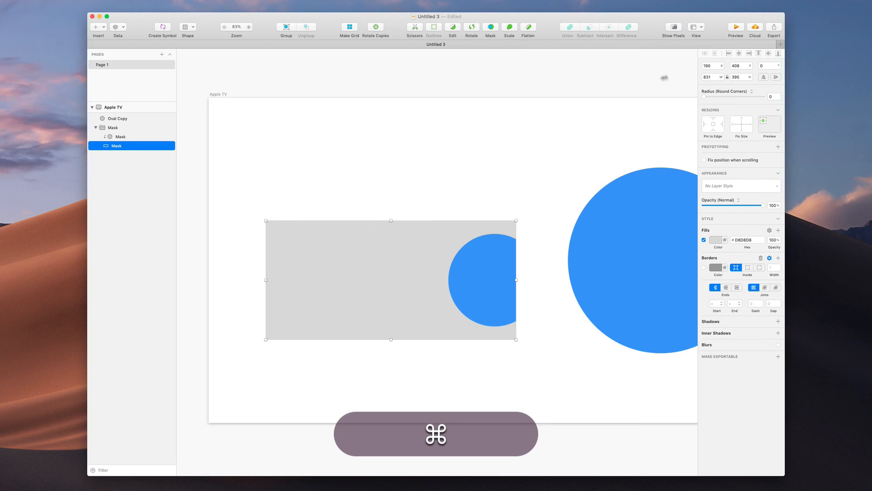
{"action": "left_click_drag", "start_coordinate": [704, 96], "coordinate": [767, 98]}
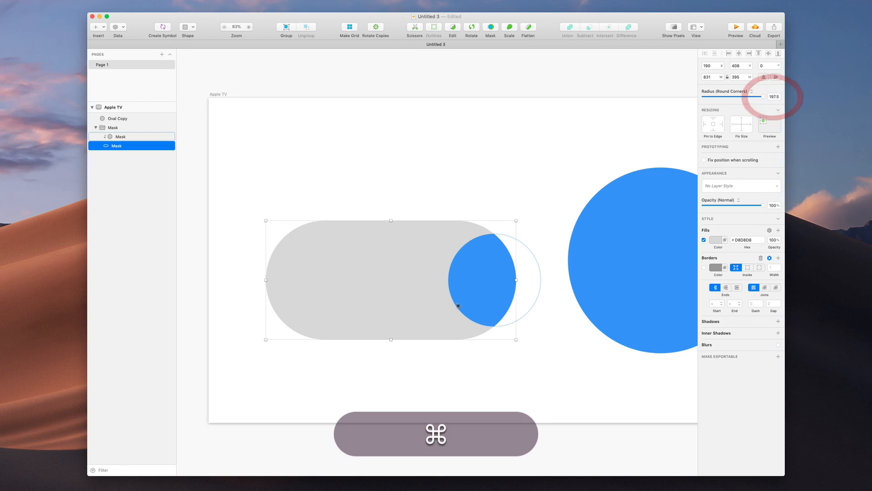
Move the masked blue circle near the middle of the grey pill shape and enlarge it proportionally from its centre to about 651 × 651.
{"action": "left_click", "coordinate": [471, 298], "text": "super"}
{"action": "left_click_drag", "start_coordinate": [470, 298], "coordinate": [370, 296]}
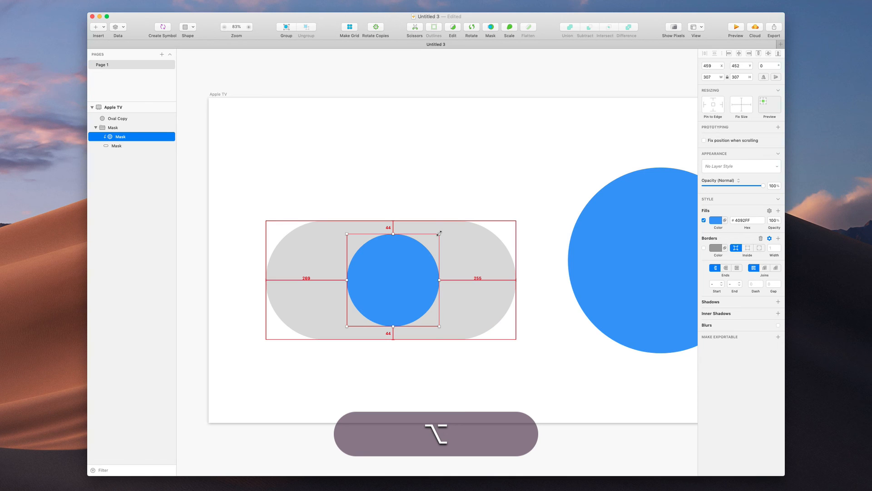
{"action": "left_click_drag", "start_coordinate": [439, 233], "coordinate": [501, 192]}
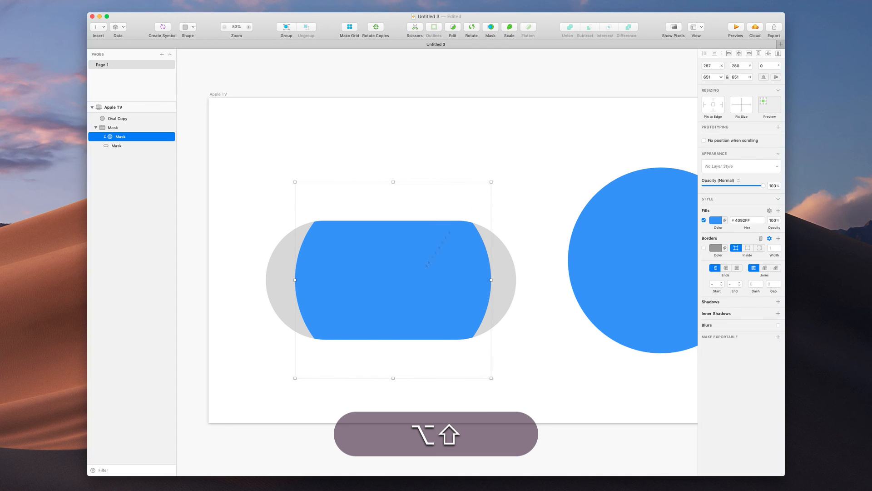
{"action": "left_click", "coordinate": [516, 177]}
Delete the masked pill group and the large blue circle from the Apple TV artboard.
{"action": "scroll", "coordinate": [390, 301], "scroll_direction": "right", "scroll_amount": 5}
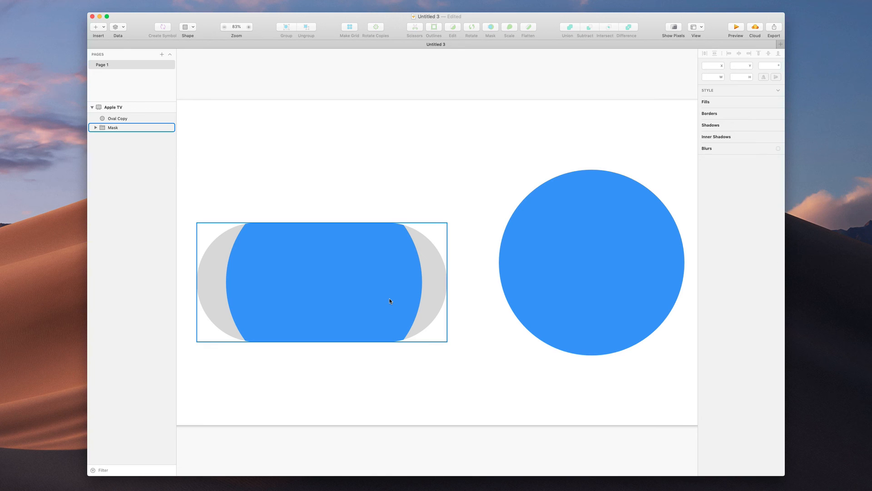
{"action": "scroll", "coordinate": [389, 298], "scroll_direction": "down", "scroll_amount": 5}
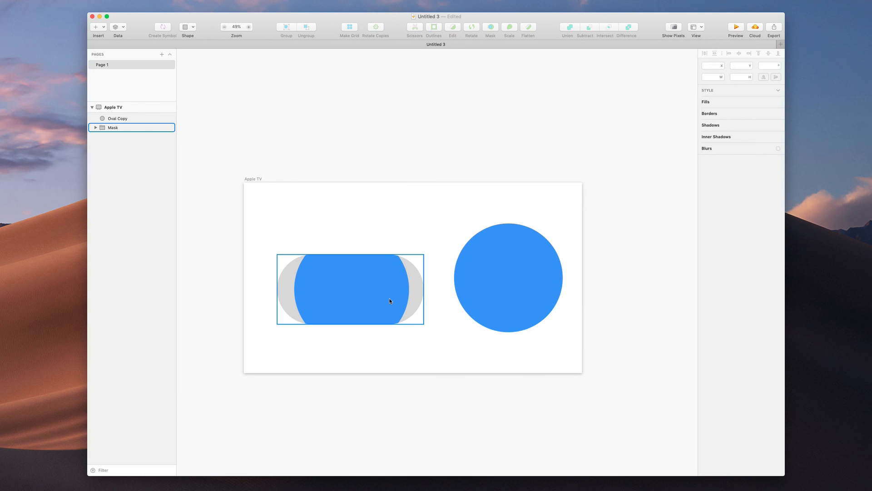
{"action": "left_click_drag", "start_coordinate": [347, 199], "coordinate": [536, 353]}
{"action": "key", "text": "BackSpace"}
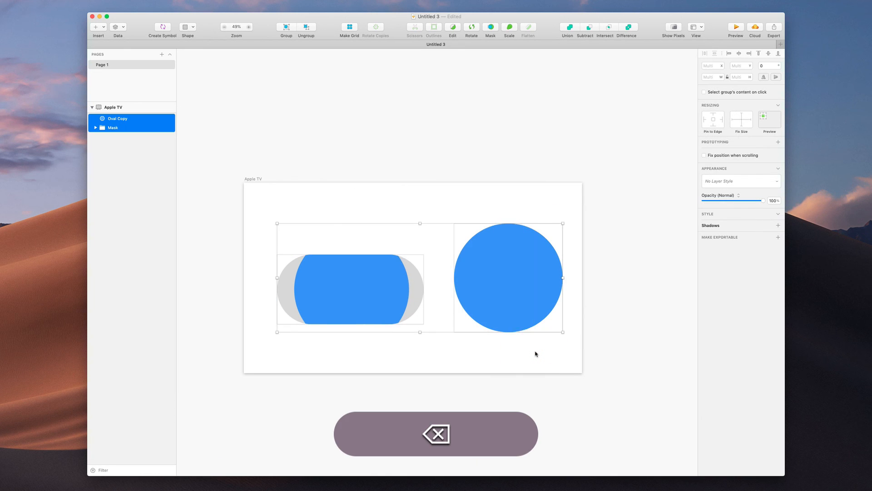